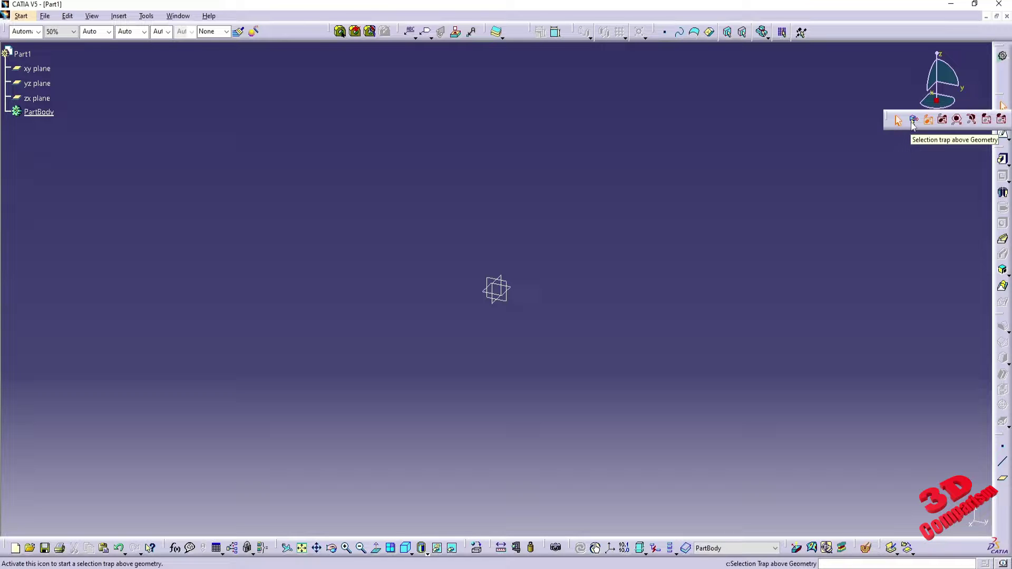
# - Select the three reference planes by boxing them with Selection trap above Geometry active, and clear the selection
pyautogui.click(913, 123)
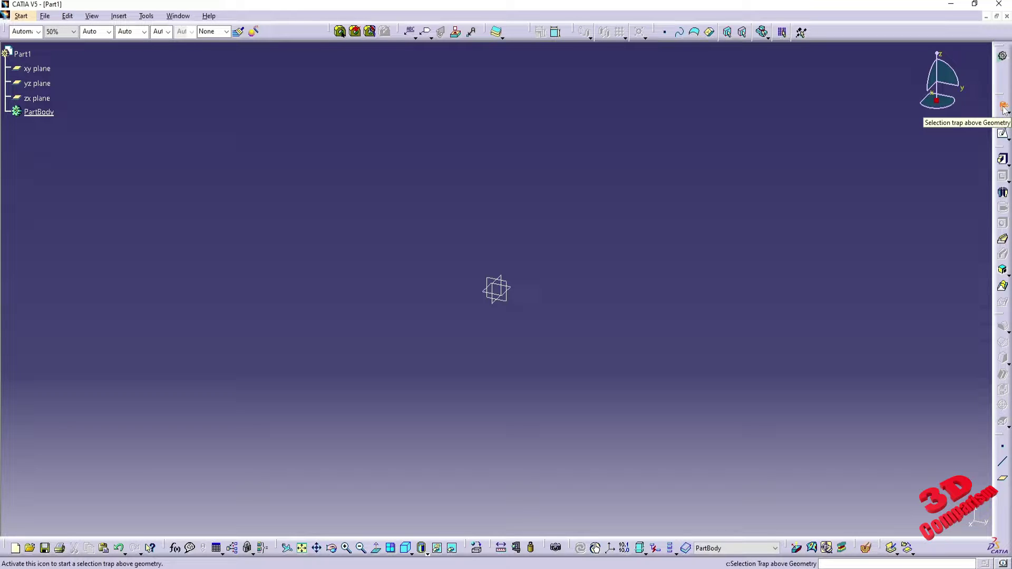
pyautogui.moveTo(414, 198); pyautogui.dragTo(627, 379)
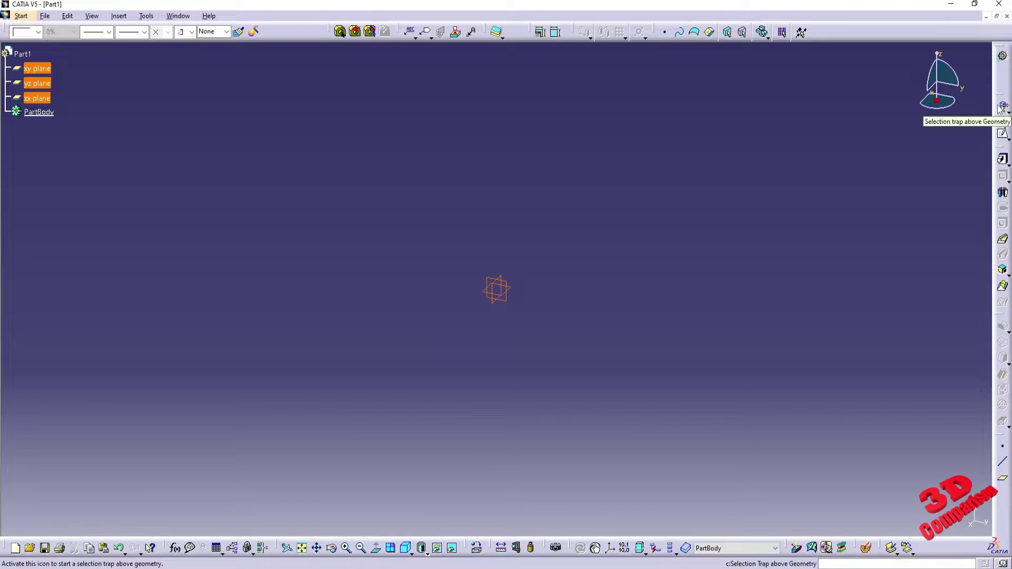
pyautogui.click(554, 216)
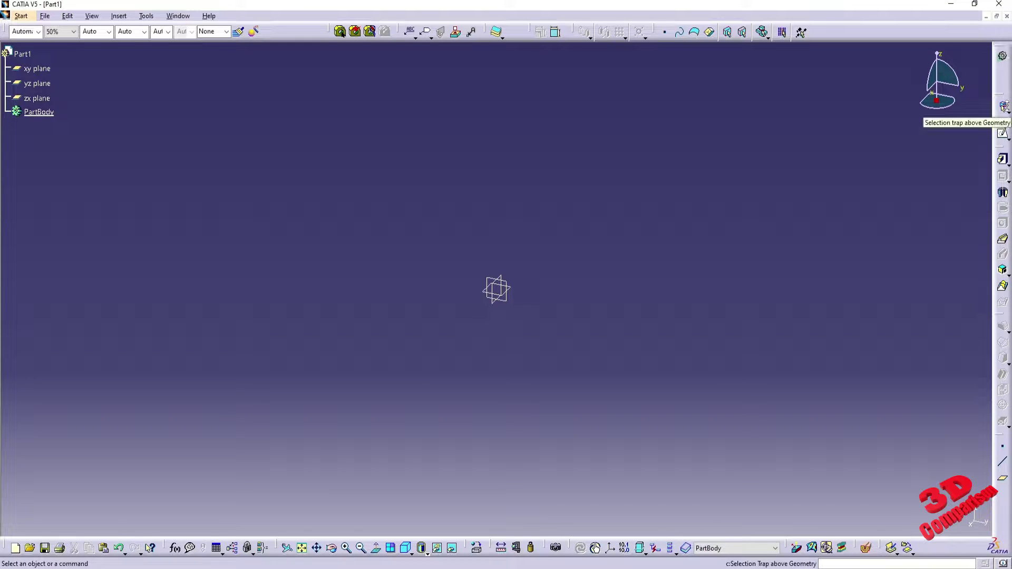
# - Switch from Selection trap above Geometry to the rectangle selection trap and box-select the three reference planes
pyautogui.click(1005, 112)
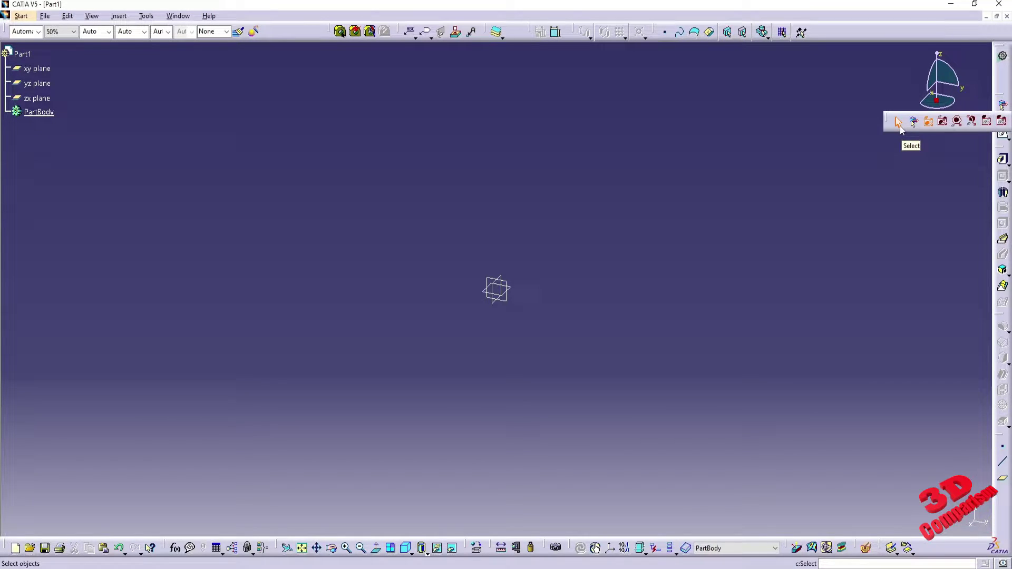
pyautogui.click(763, 200)
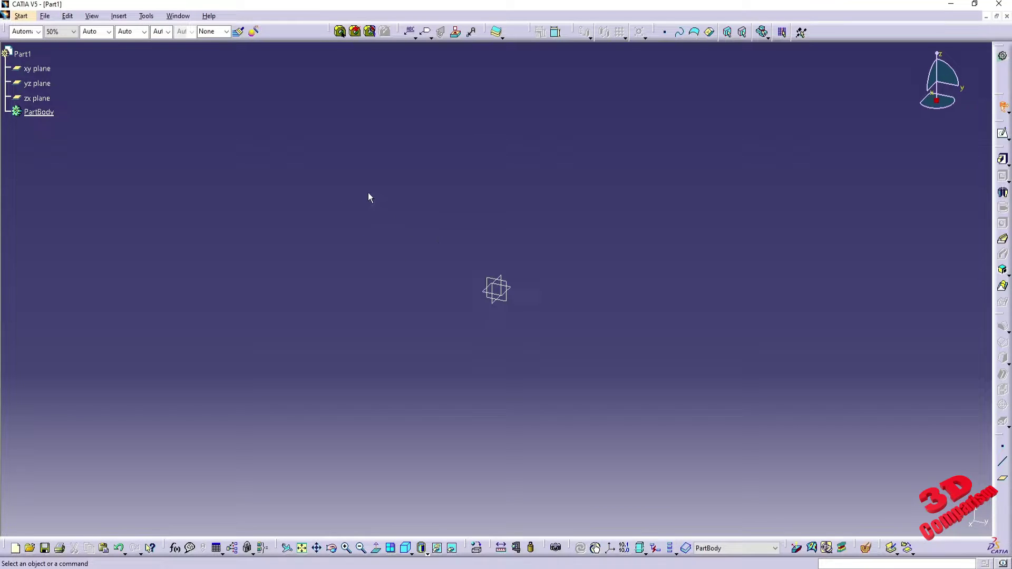
pyautogui.moveTo(368, 193); pyautogui.dragTo(574, 359)
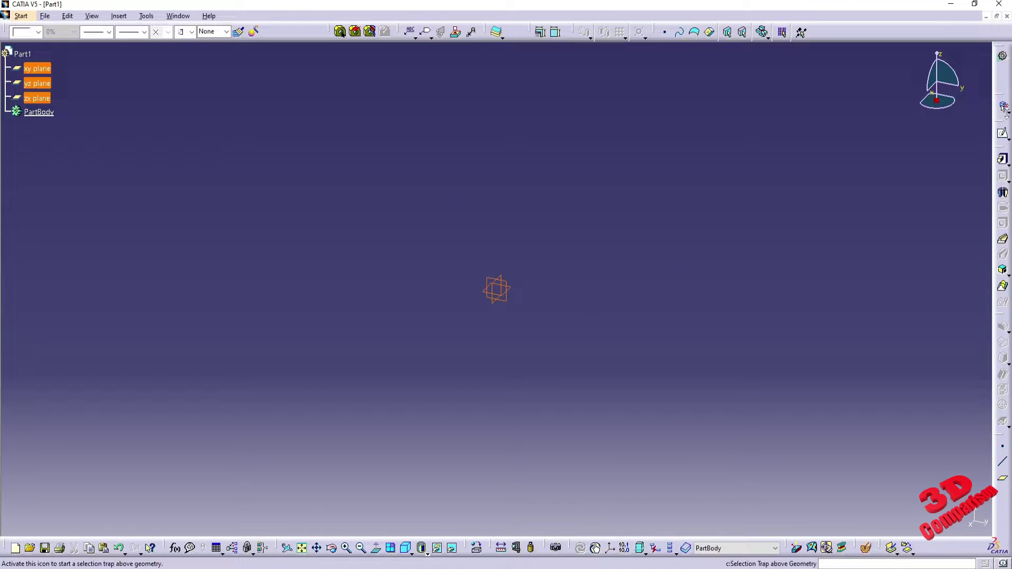
# - Box around the three reference planes again with Selection trap above Geometry, and clear the selection
pyautogui.click(1007, 112)
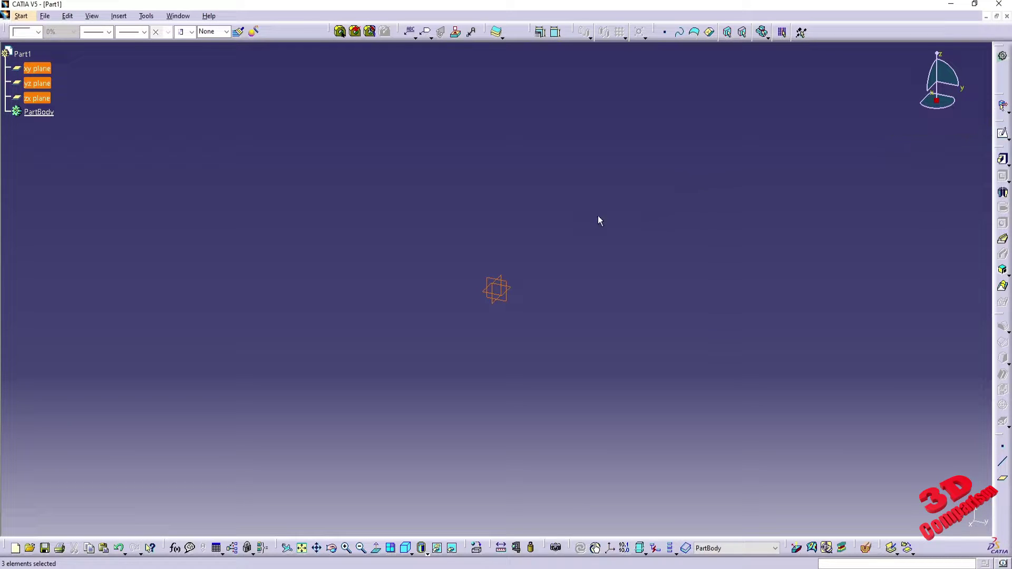
pyautogui.moveTo(336, 164); pyautogui.dragTo(632, 350)
pyautogui.moveTo(293, 174); pyautogui.dragTo(638, 401)
pyautogui.click(679, 401)
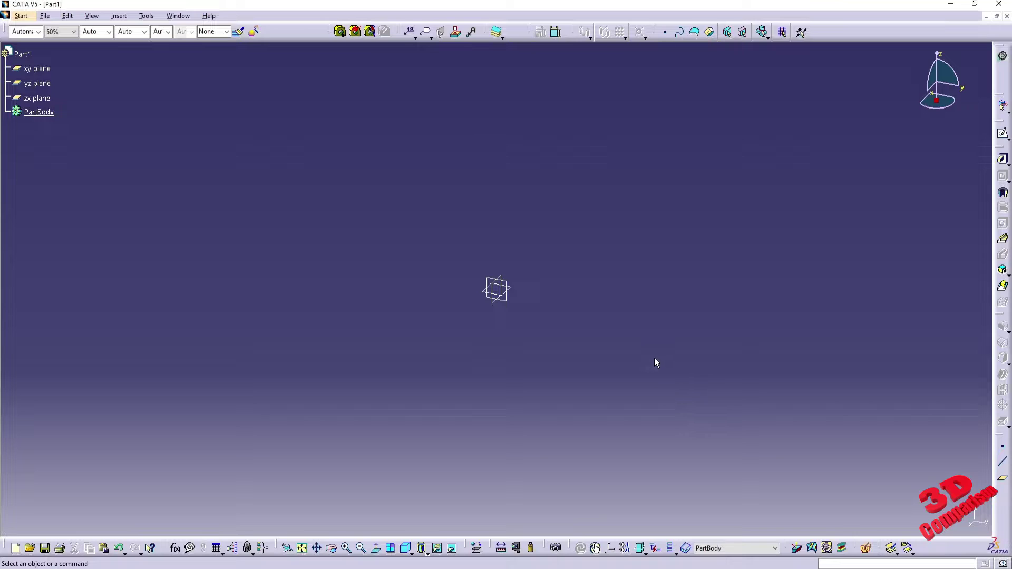
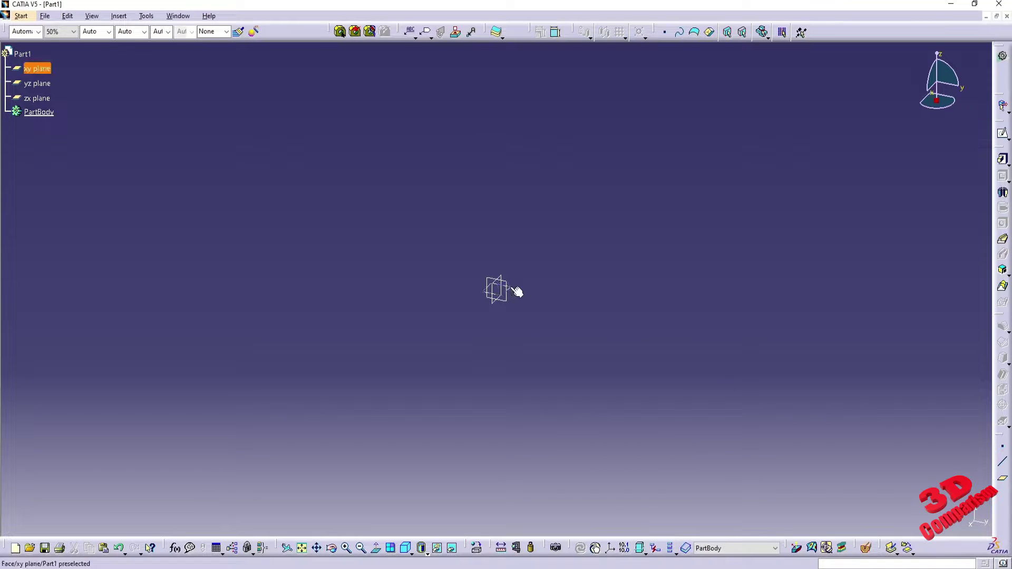
# - Start a sketch on the xy plane and draw a circle to the upper left of the origin
pyautogui.click(1002, 132)
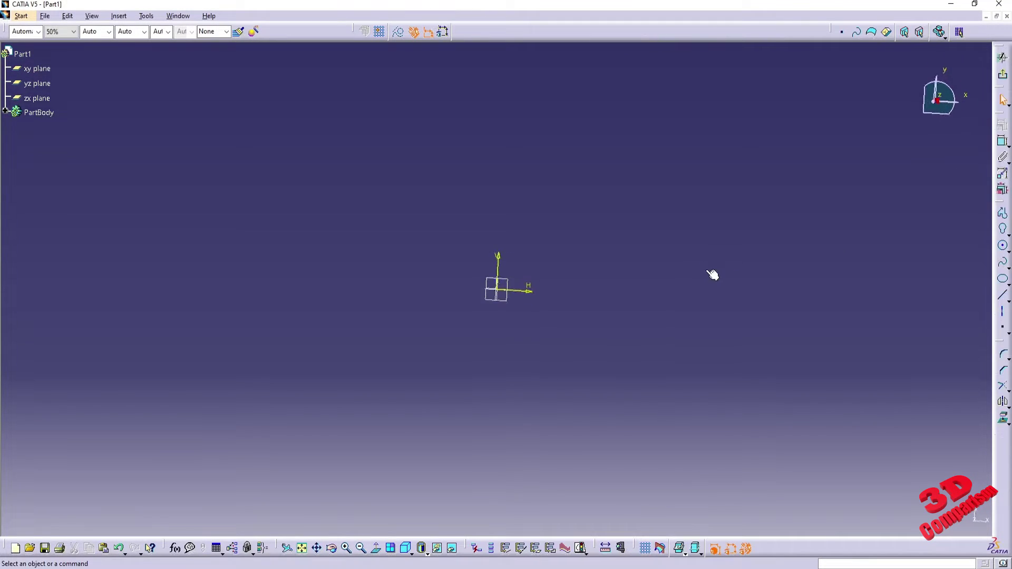
pyautogui.click(1003, 245)
pyautogui.click(288, 230)
pyautogui.click(323, 229)
# - Draw a horizontal keyhole profile above the origin with a large radius of about 23.6 mm and a small radius of about 12.5 mm
pyautogui.click(1003, 229)
pyautogui.click(620, 167)
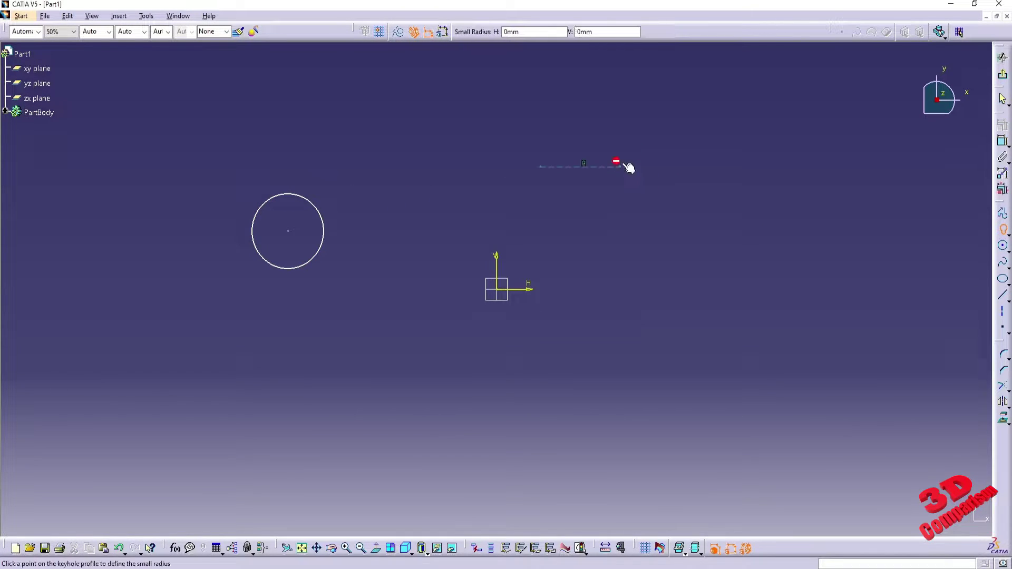
pyautogui.click(640, 181)
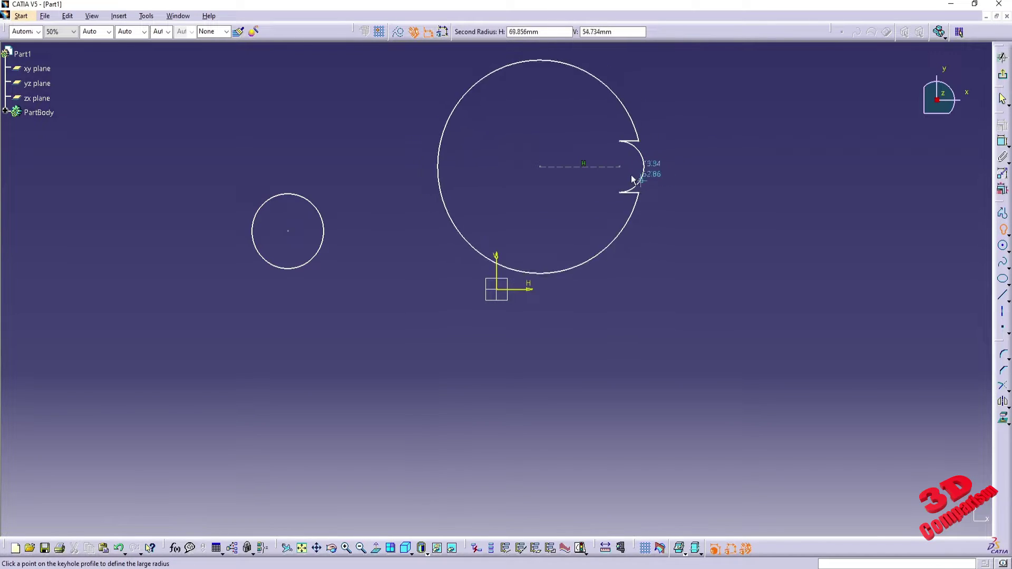
pyautogui.click(584, 164)
# - Draw a two-point rectangle to the right of the origin, beyond the keyhole profile
pyautogui.click(1009, 236)
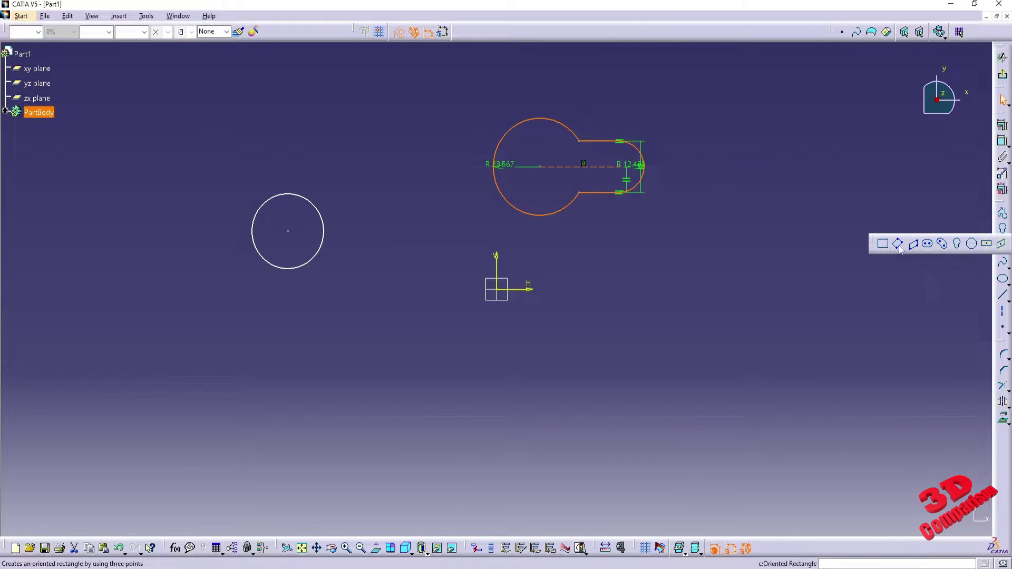
pyautogui.click(882, 243)
pyautogui.click(725, 210)
pyautogui.click(818, 306)
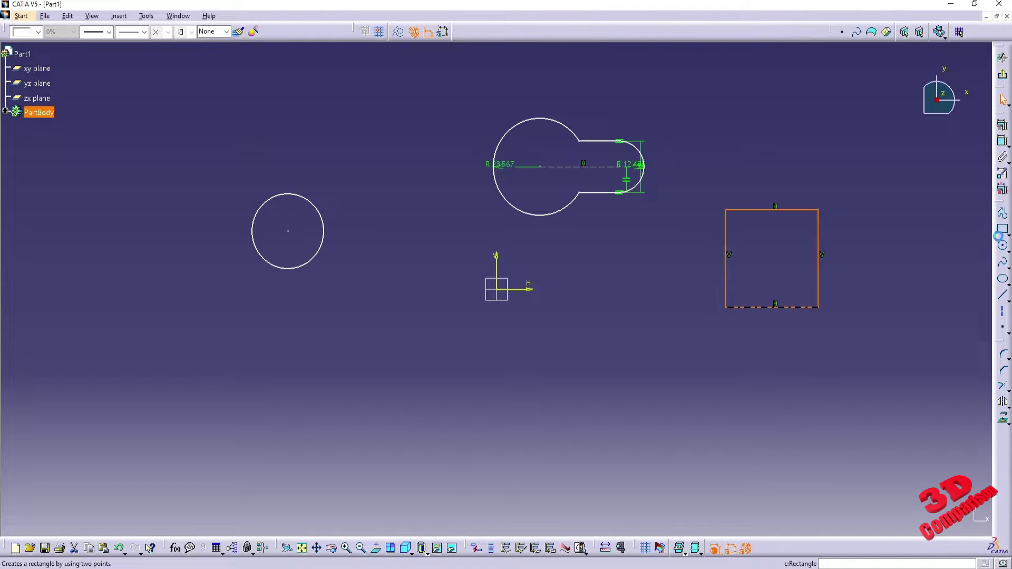
# - Draw a cylindrical elongated hole to the lower left of the origin with an end radius of about 10.5 mm
pyautogui.click(1009, 236)
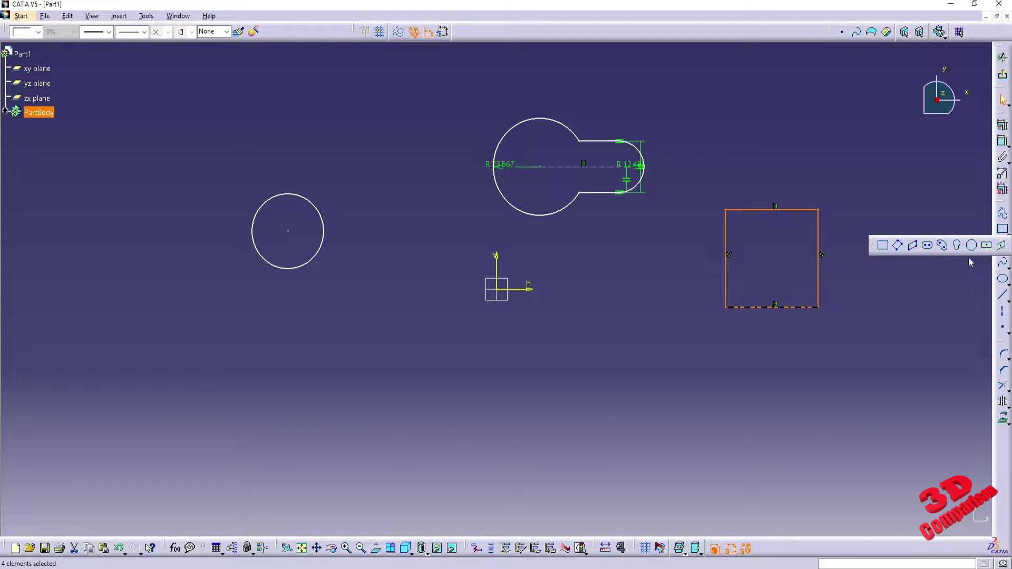
pyautogui.click(913, 244)
pyautogui.click(395, 365)
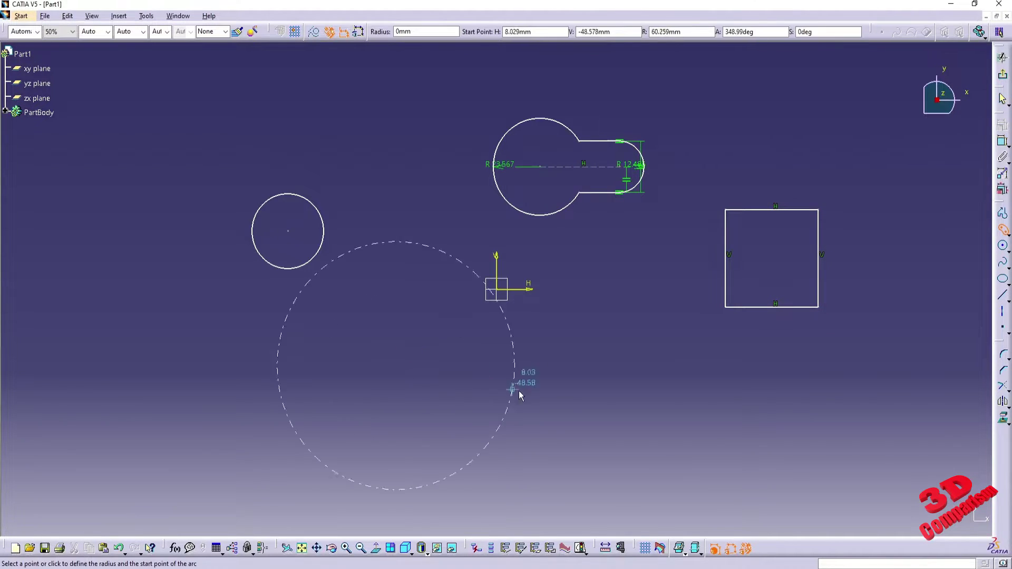
pyautogui.click(451, 378)
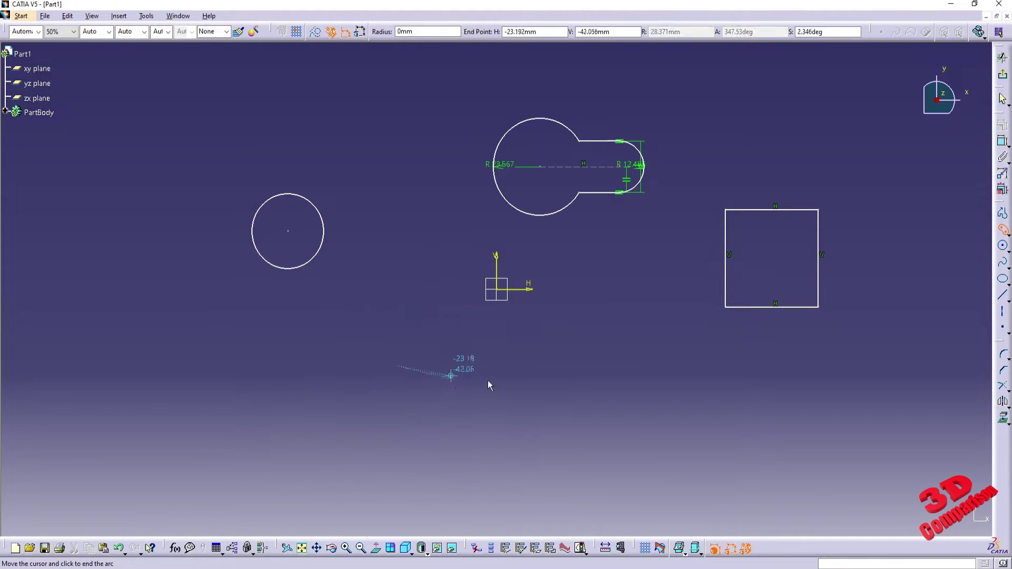
pyautogui.click(395, 307)
pyautogui.click(391, 289)
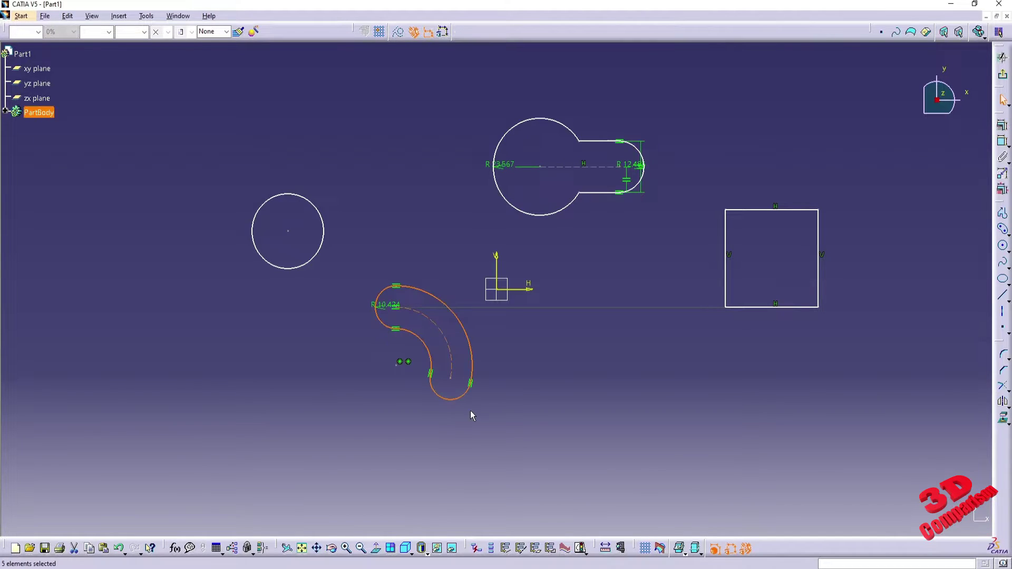
pyautogui.click(515, 385)
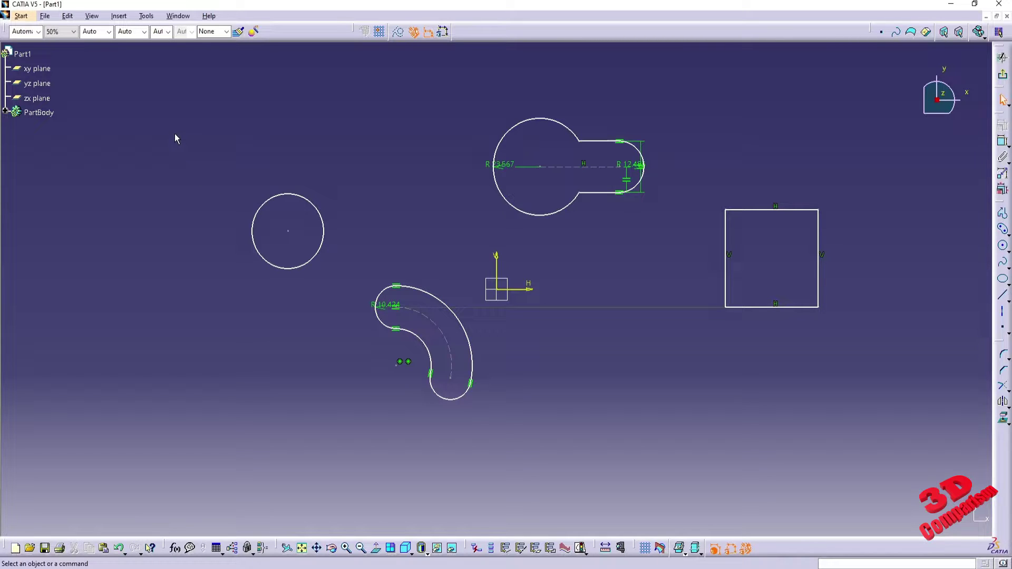
# - Box-select the keyhole and rectangle, clear the selection, and repeat with a box around the circle and curved elongated hole
pyautogui.moveTo(176, 136); pyautogui.dragTo(482, 440)
pyautogui.moveTo(450, 88); pyautogui.dragTo(682, 248)
pyautogui.click(679, 158)
pyautogui.moveTo(693, 158); pyautogui.dragTo(477, 90)
pyautogui.click(876, 346)
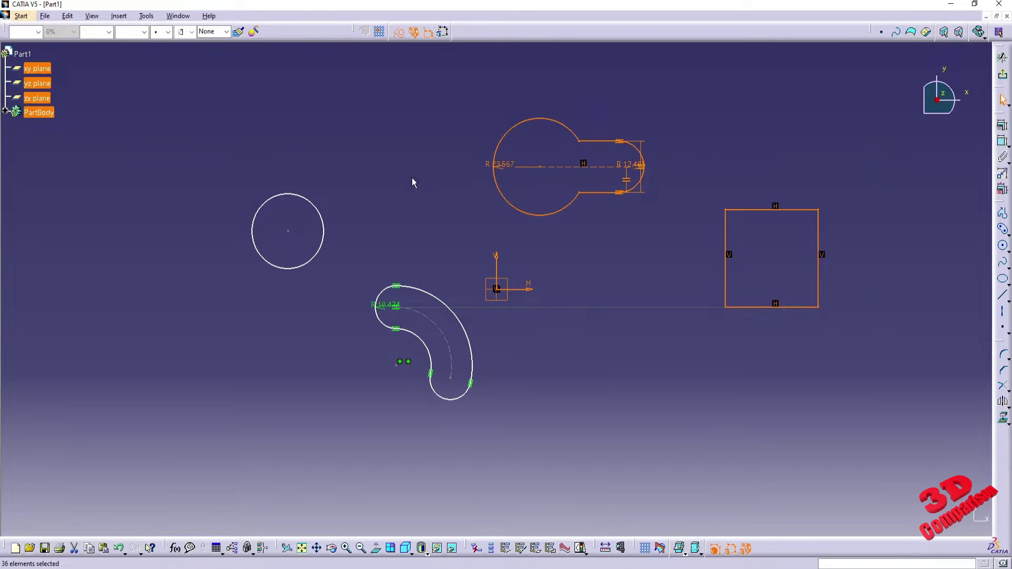
pyautogui.click(369, 166)
pyautogui.moveTo(209, 157); pyautogui.dragTo(587, 444)
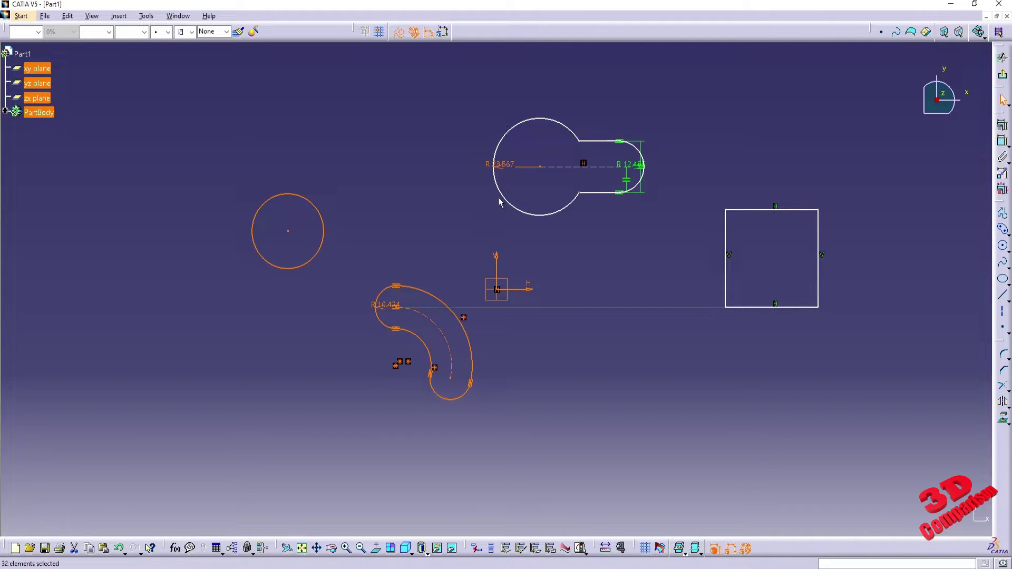
pyautogui.click(411, 210)
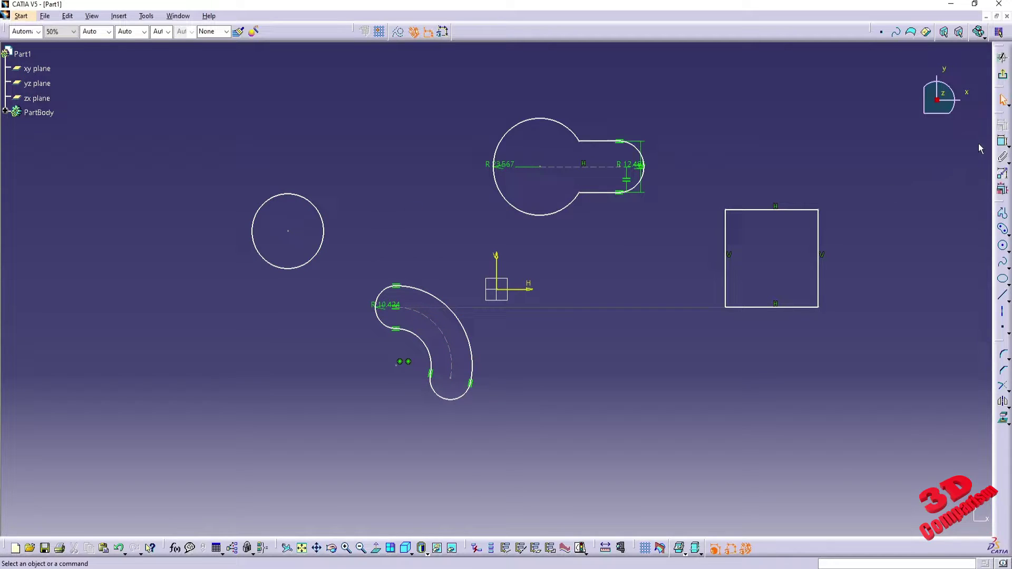
# - Activate the Intersecting Rectangle Selection Trap and box the circle and elongated hole while crossing the keyhole's large arc, clearing the selection after it
pyautogui.click(1005, 105)
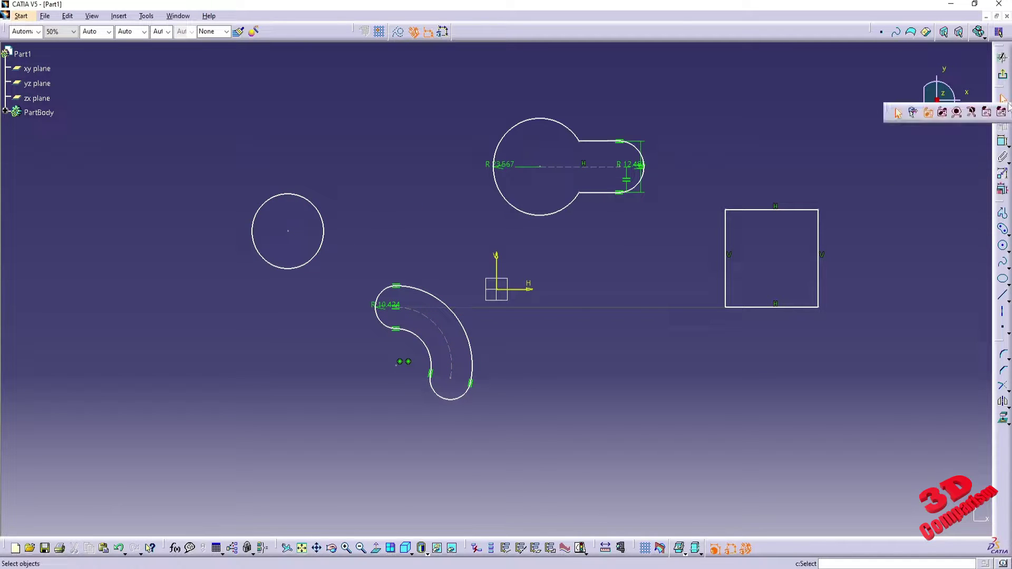
pyautogui.click(944, 117)
pyautogui.moveTo(225, 150)
pyautogui.mouseDown()
pyautogui.moveTo(429, 275)
pyautogui.moveTo(525, 419)
pyautogui.mouseUp()
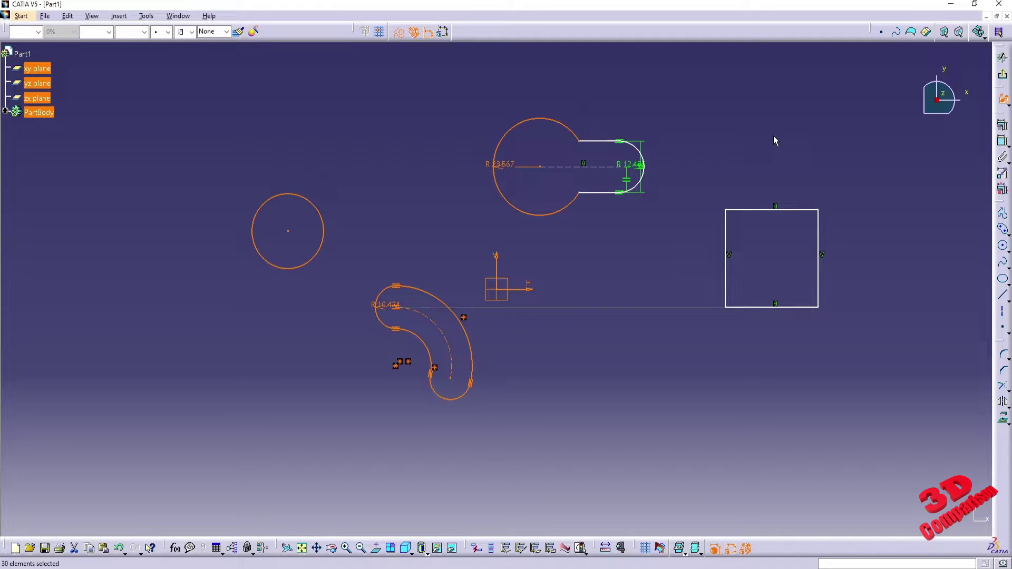
pyautogui.click(702, 128)
# - Select the elements crossed between the keyhole's narrow end and the rectangle, clear them, and box-select both complete profiles
pyautogui.moveTo(609, 101); pyautogui.dragTo(744, 238)
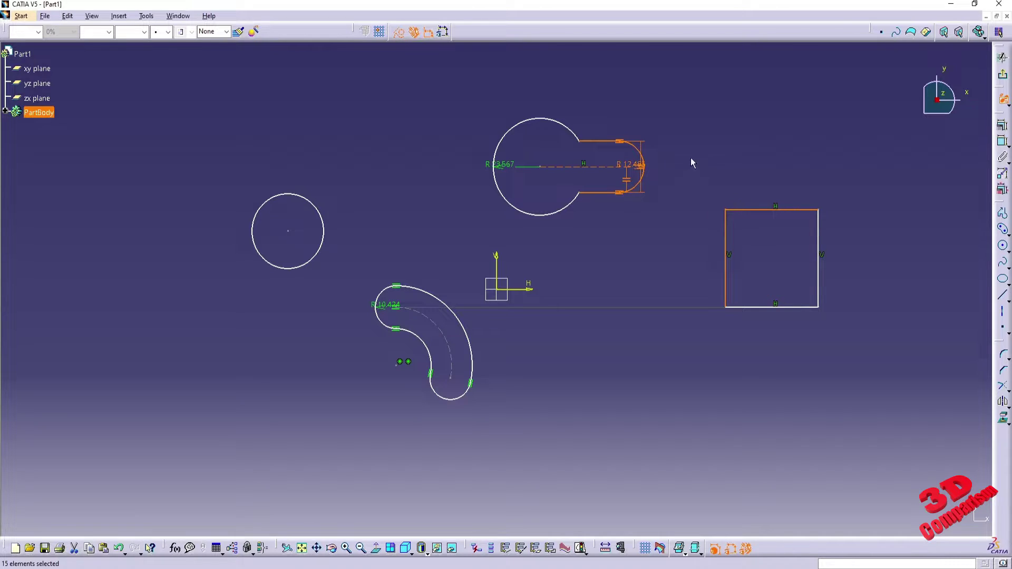
pyautogui.click(682, 126)
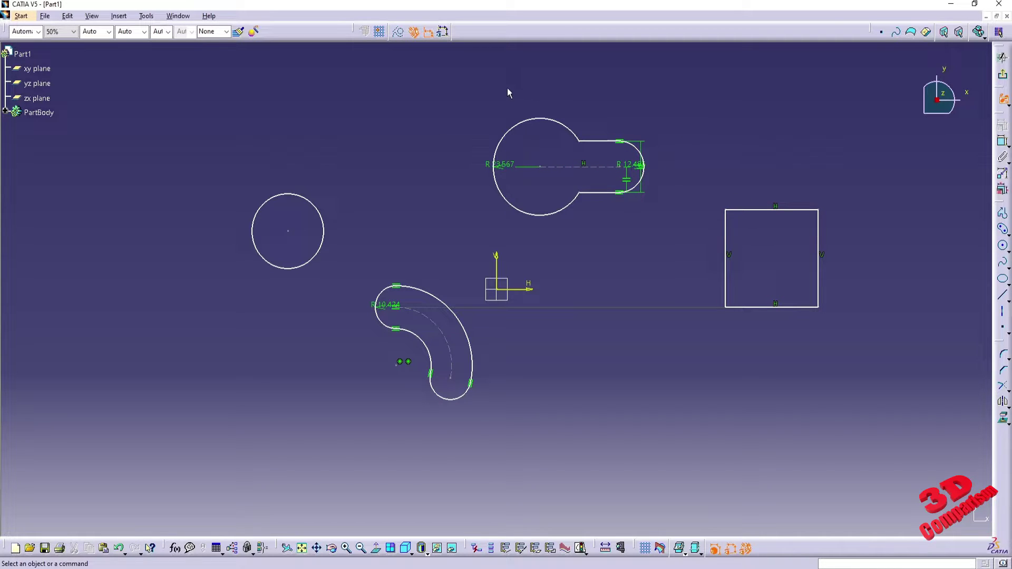
pyautogui.moveTo(488, 76); pyautogui.dragTo(847, 362)
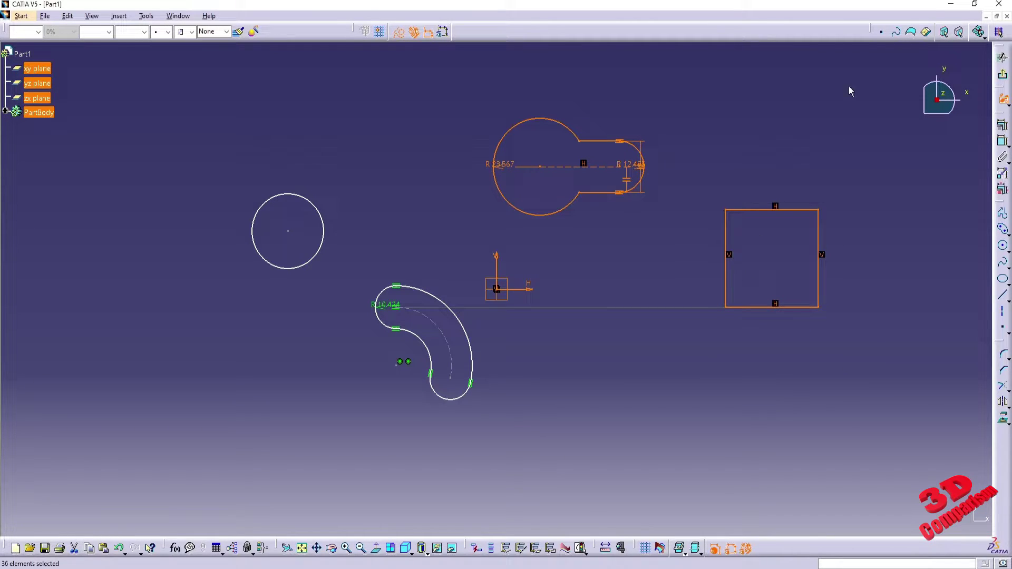
# - Undock the User Selection Filter toolbar, enable the Point Filter, box-select the rectangle's corner points, and clear the selection
pyautogui.moveTo(870, 31); pyautogui.dragTo(619, 79)
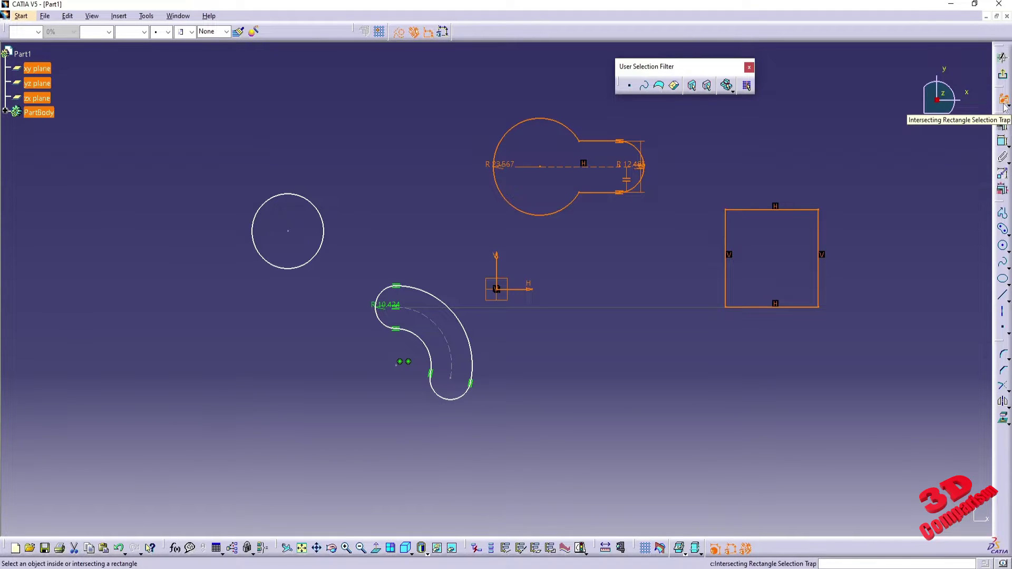
pyautogui.click(632, 88)
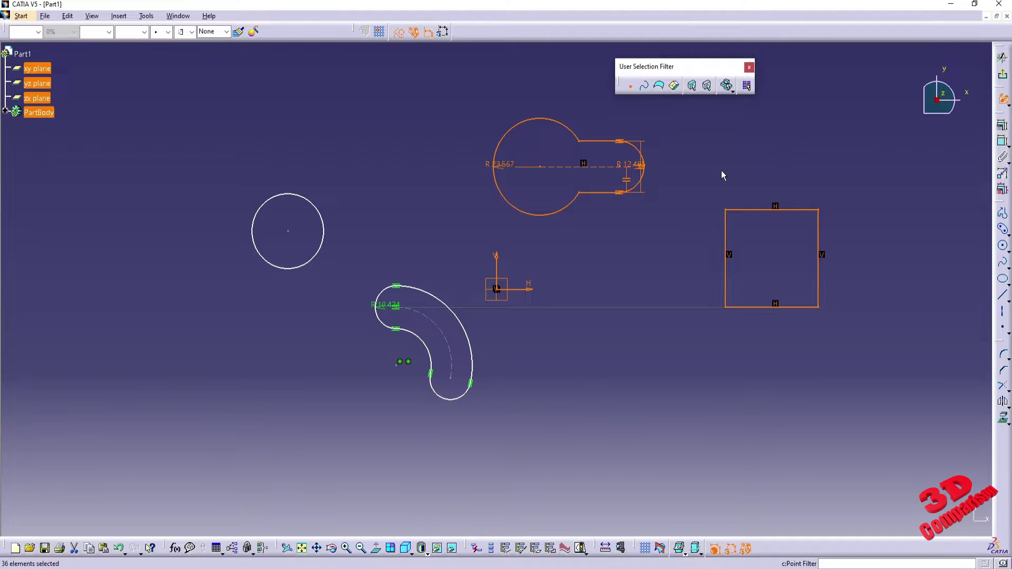
pyautogui.moveTo(694, 147); pyautogui.dragTo(850, 358)
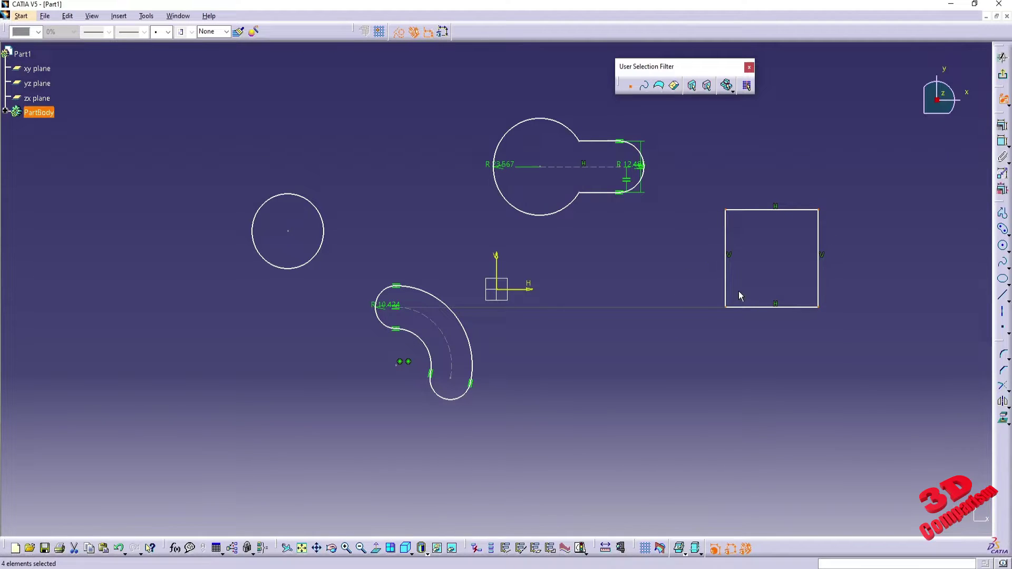
pyautogui.click(715, 172)
# - Box-select only the points of the keyhole and rectangle, clear the selection, and redock the User Selection Filter toolbar
pyautogui.moveTo(485, 90); pyautogui.dragTo(848, 349)
pyautogui.click(89, 548)
pyautogui.click(636, 263)
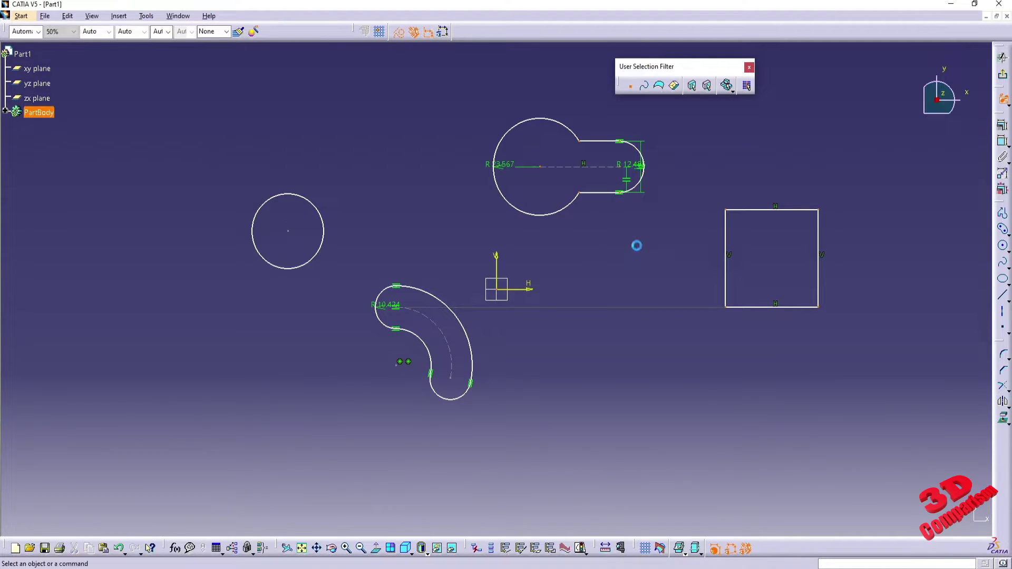
pyautogui.doubleClick(655, 68)
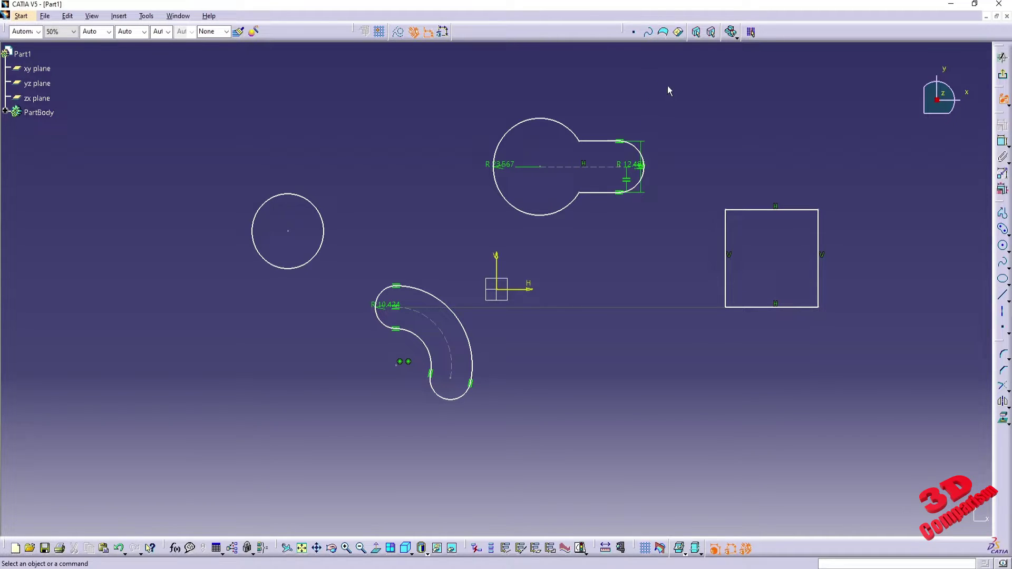
# - Activate the Polygon Selection Trap and enclose the circle and the elongated hole in one closed polygon
pyautogui.click(1008, 125)
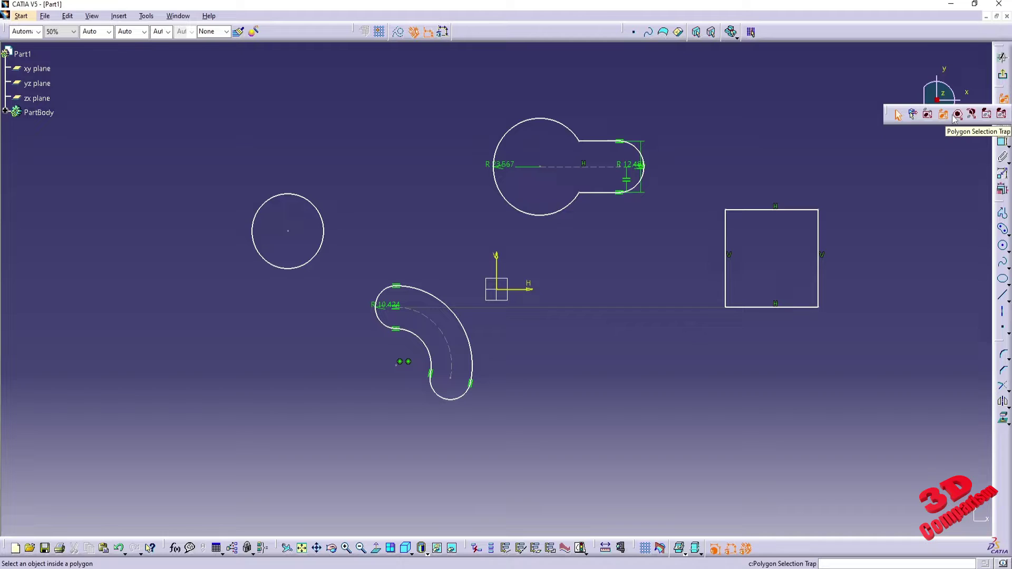
pyautogui.click(957, 115)
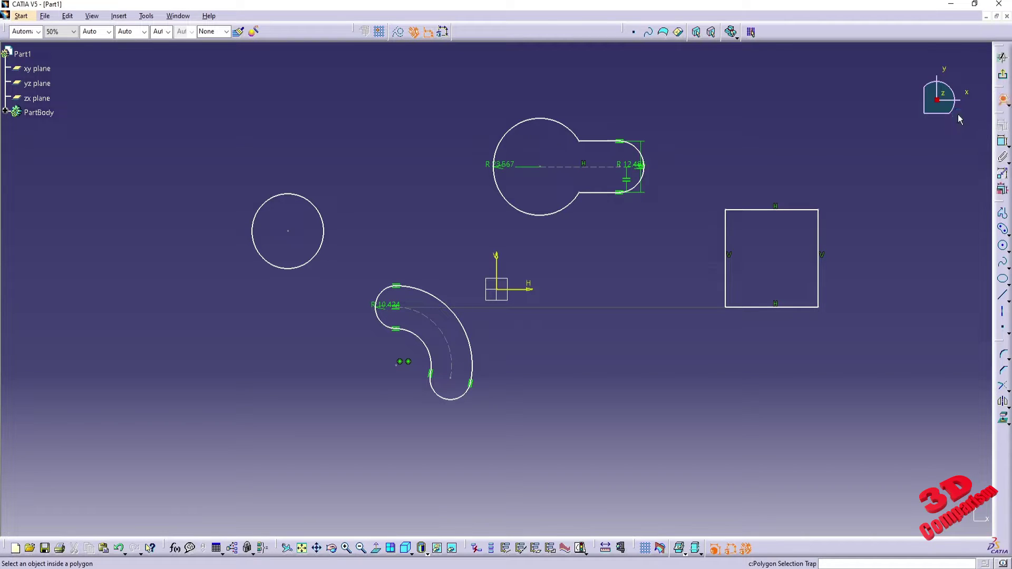
pyautogui.click(286, 95)
pyautogui.click(165, 283)
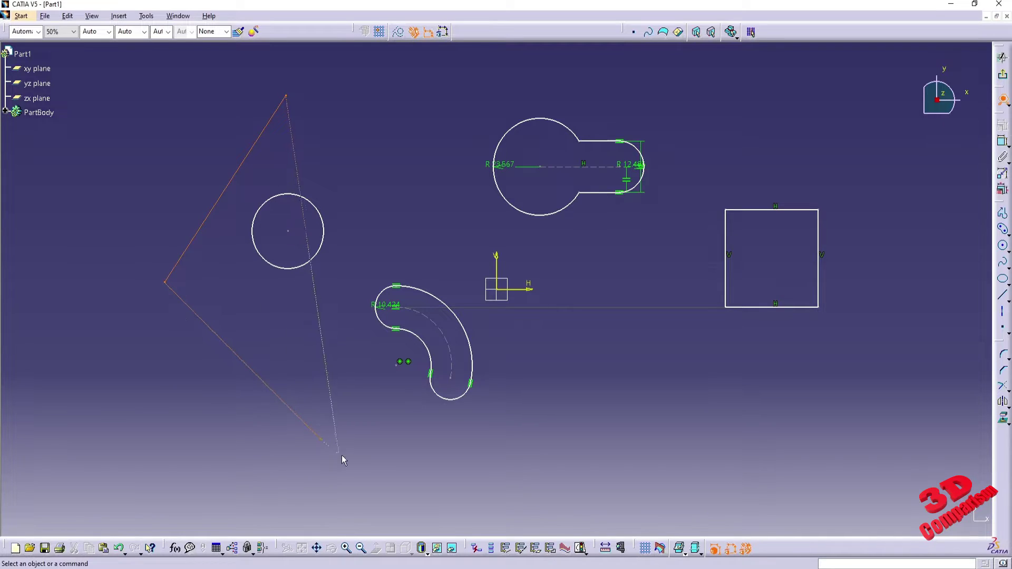
pyautogui.click(566, 512)
pyautogui.click(634, 444)
pyautogui.click(591, 296)
pyautogui.click(497, 241)
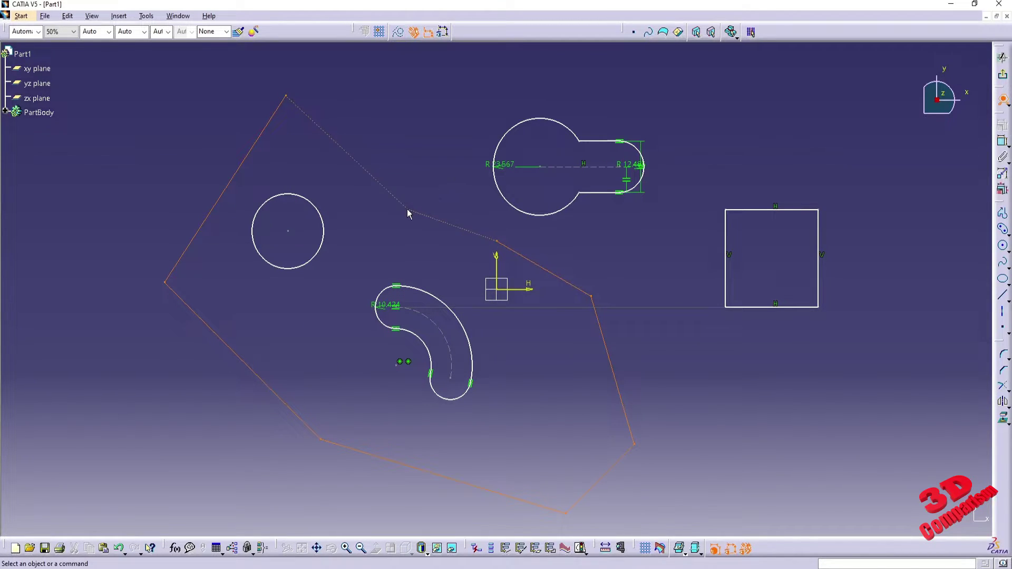
pyautogui.doubleClick(355, 163)
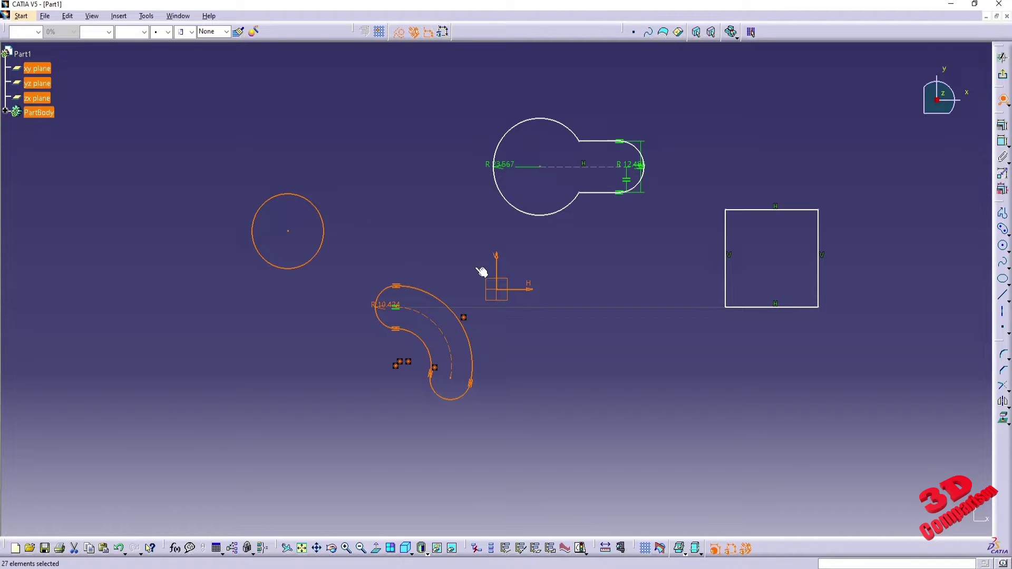
# - Draw a closed polygon trap around the keyhole profile and the rectangle to select both
pyautogui.click(449, 200)
pyautogui.click(488, 79)
pyautogui.click(643, 84)
pyautogui.click(716, 110)
pyautogui.click(872, 256)
pyautogui.click(838, 372)
pyautogui.click(615, 254)
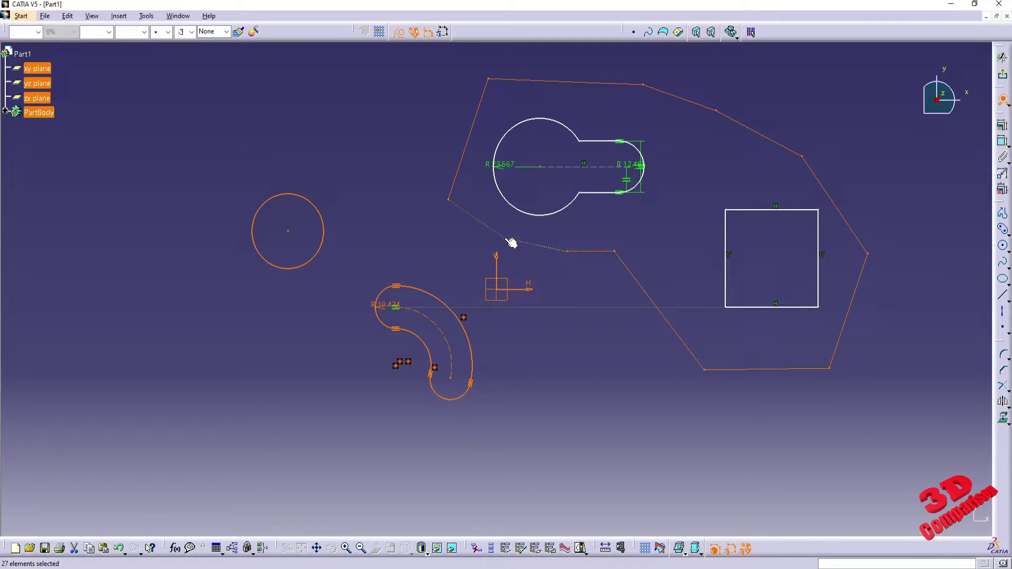
pyautogui.doubleClick(511, 243)
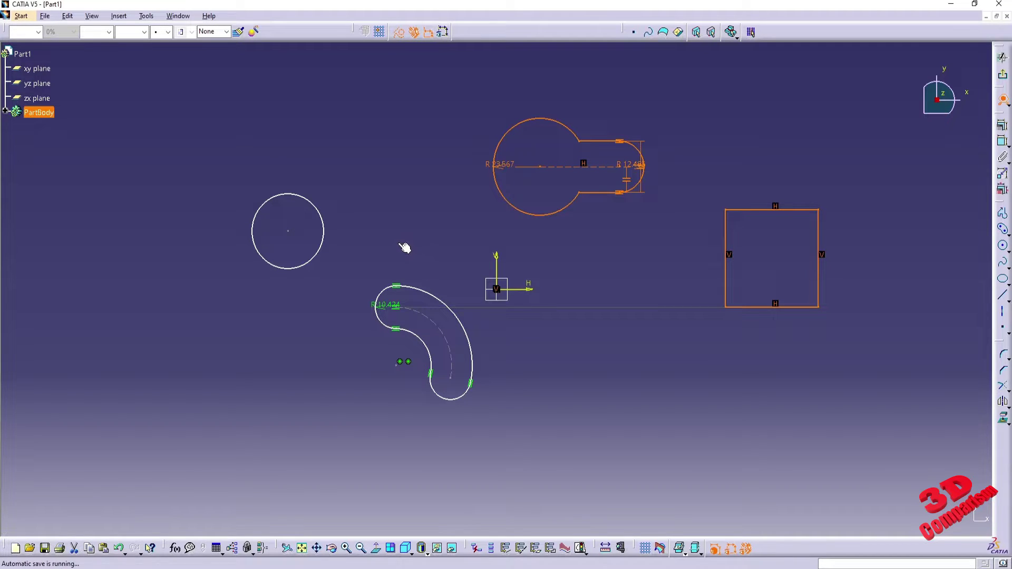
# - Polygon-select the circle and elongated hole again, and add the keyhole to the selection with a second closed polygon
pyautogui.moveTo(365, 164)
pyautogui.mouseDown()
pyautogui.moveTo(197, 218)
pyautogui.moveTo(242, 364)
pyautogui.moveTo(496, 497)
pyautogui.moveTo(570, 475)
pyautogui.moveTo(569, 413)
pyautogui.moveTo(526, 347)
pyautogui.moveTo(440, 276)
pyautogui.moveTo(428, 241)
pyautogui.moveTo(404, 224)
pyautogui.mouseUp()
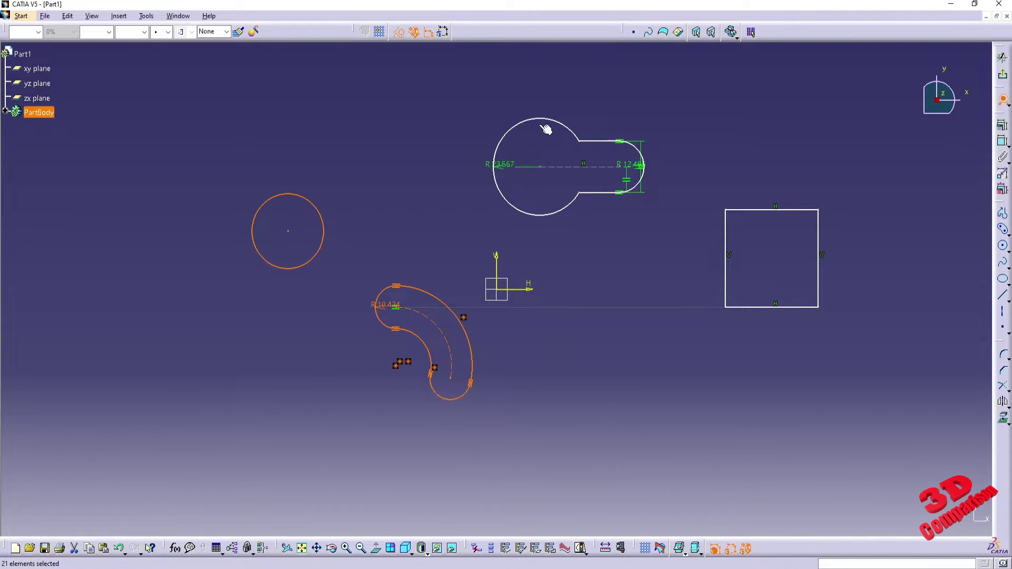
pyautogui.click(547, 72)
pyautogui.click(420, 132)
pyautogui.click(506, 252)
pyautogui.click(600, 261)
pyautogui.click(674, 243)
pyautogui.click(684, 167)
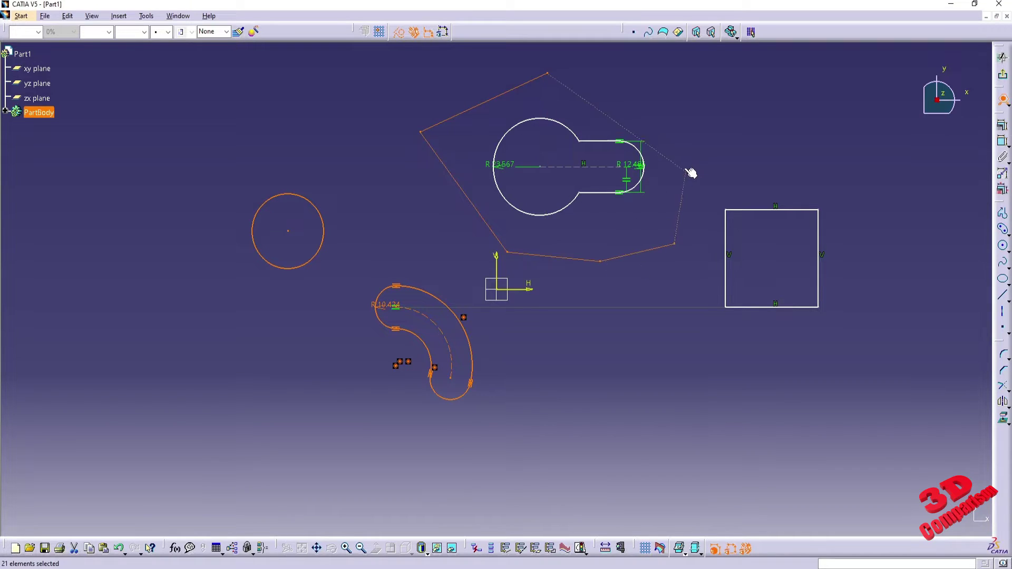
pyautogui.doubleClick(615, 114)
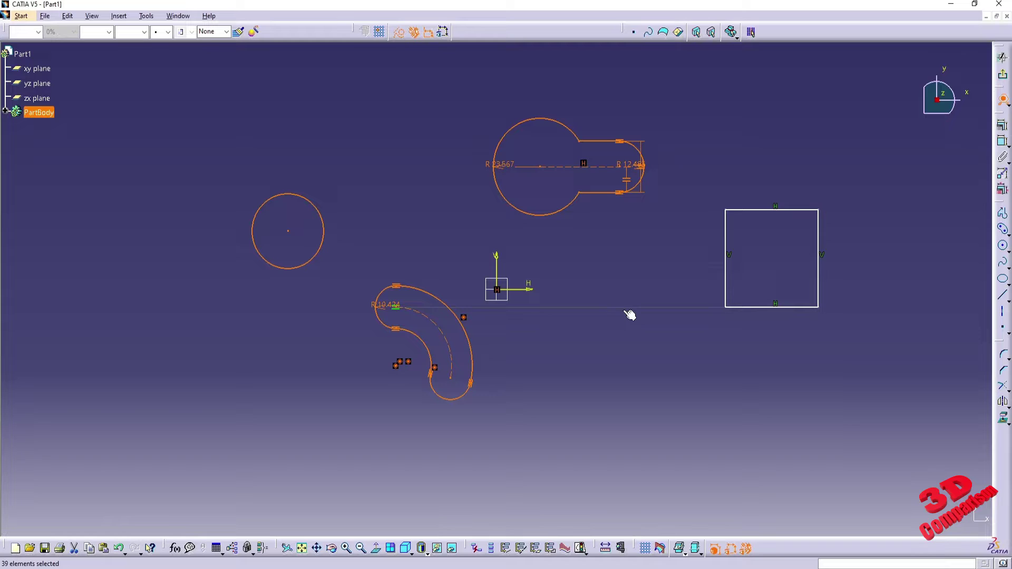
# - Activate the Free Hand Selection Trap and clear the current selection
pyautogui.click(1004, 101)
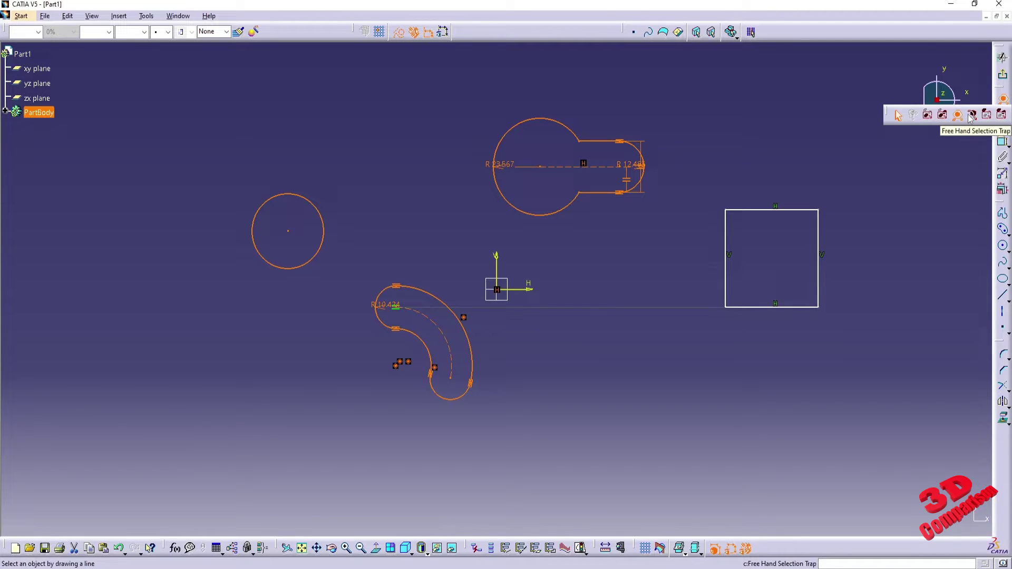
pyautogui.click(972, 116)
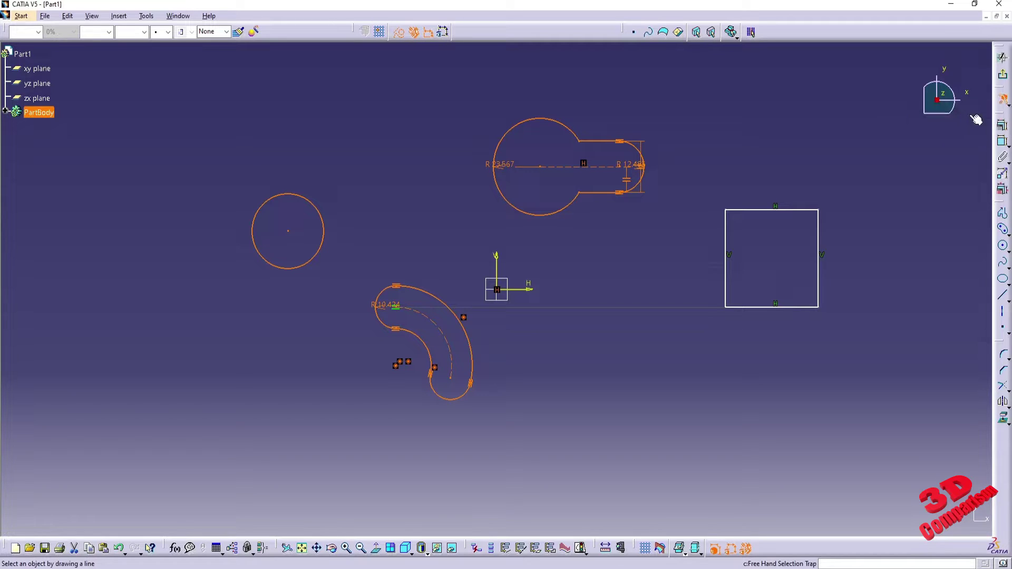
pyautogui.click(732, 167)
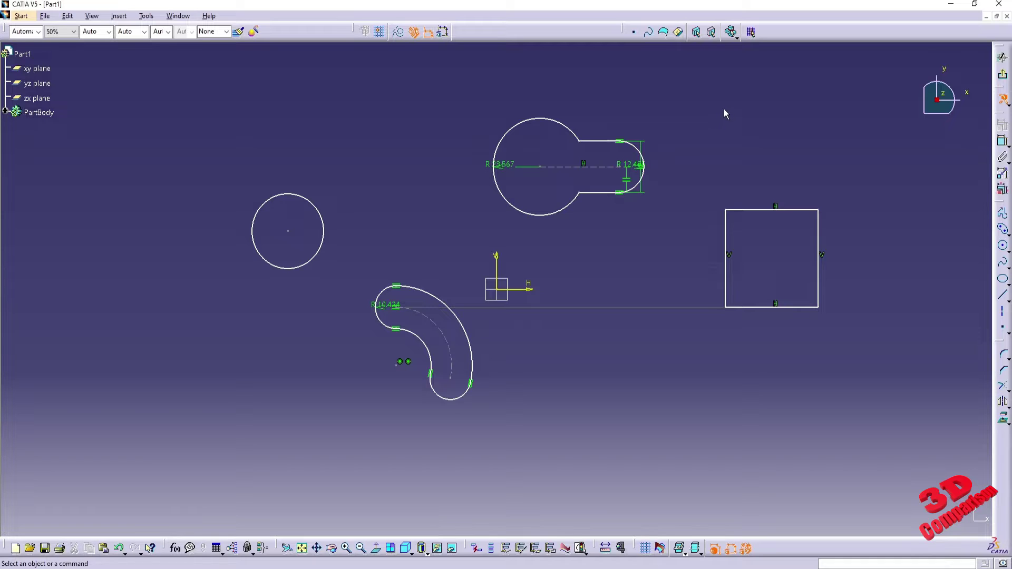
# - Draw a freehand selection stroke downward through the rectangle to pick its upper and lower edges
pyautogui.click(1002, 100)
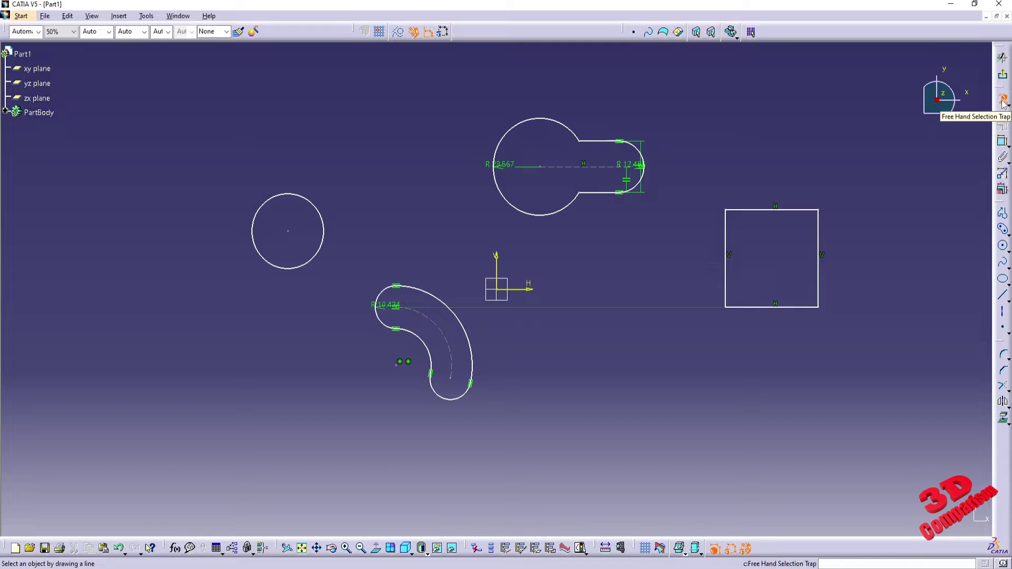
pyautogui.click(1002, 100)
pyautogui.moveTo(706, 99)
pyautogui.mouseDown()
pyautogui.moveTo(594, 85)
pyautogui.moveTo(464, 89)
pyautogui.moveTo(425, 134)
pyautogui.moveTo(451, 193)
pyautogui.moveTo(496, 227)
pyautogui.moveTo(600, 263)
pyautogui.moveTo(643, 264)
pyautogui.moveTo(727, 166)
pyautogui.moveTo(728, 137)
pyautogui.mouseUp()
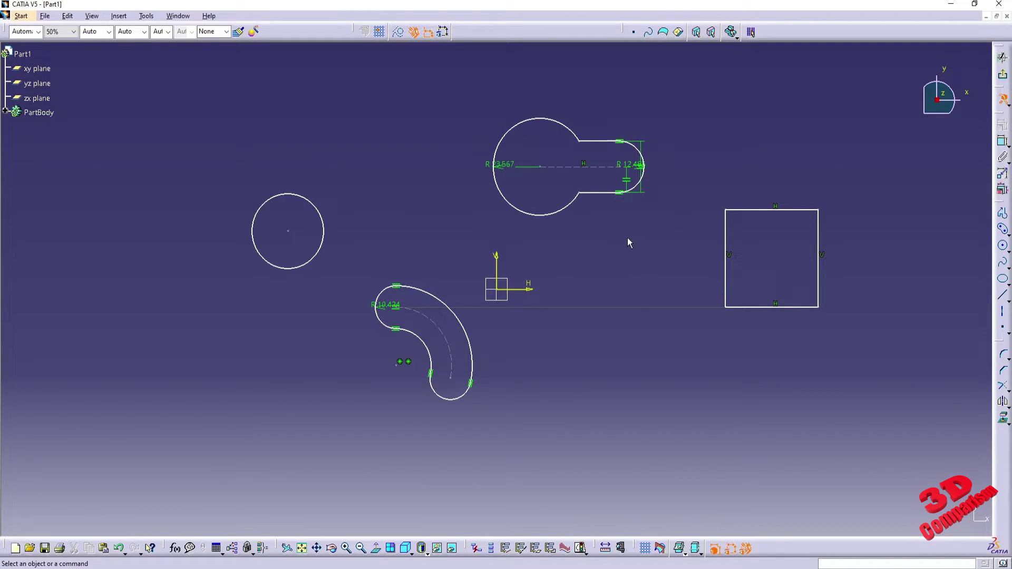
pyautogui.moveTo(754, 160)
pyautogui.mouseDown()
pyautogui.moveTo(630, 241)
pyautogui.moveTo(661, 336)
pyautogui.moveTo(796, 393)
pyautogui.moveTo(861, 325)
pyautogui.moveTo(848, 225)
pyautogui.moveTo(825, 191)
pyautogui.moveTo(762, 162)
pyautogui.mouseUp()
pyautogui.click(1001, 100)
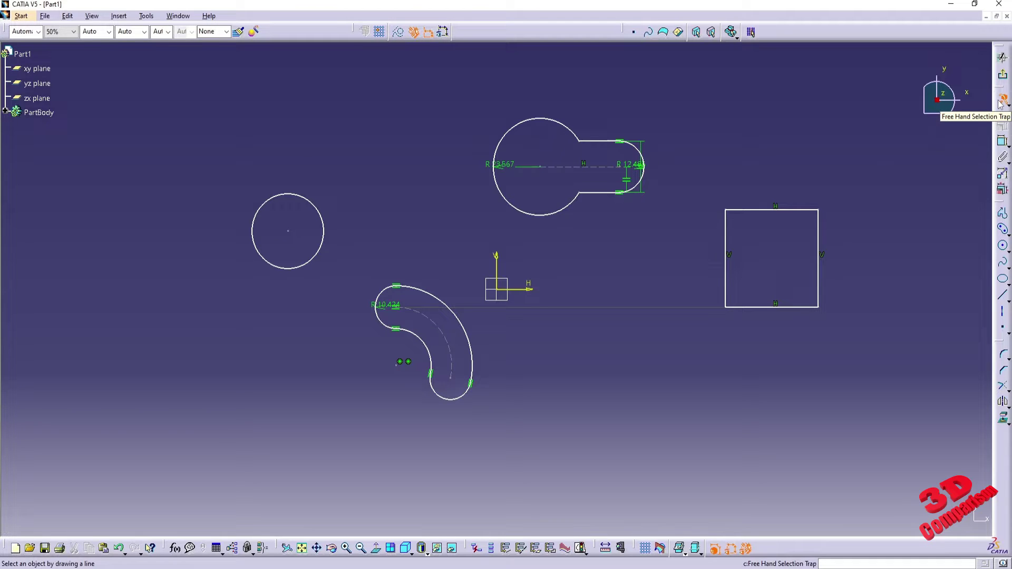
pyautogui.press('Escape')
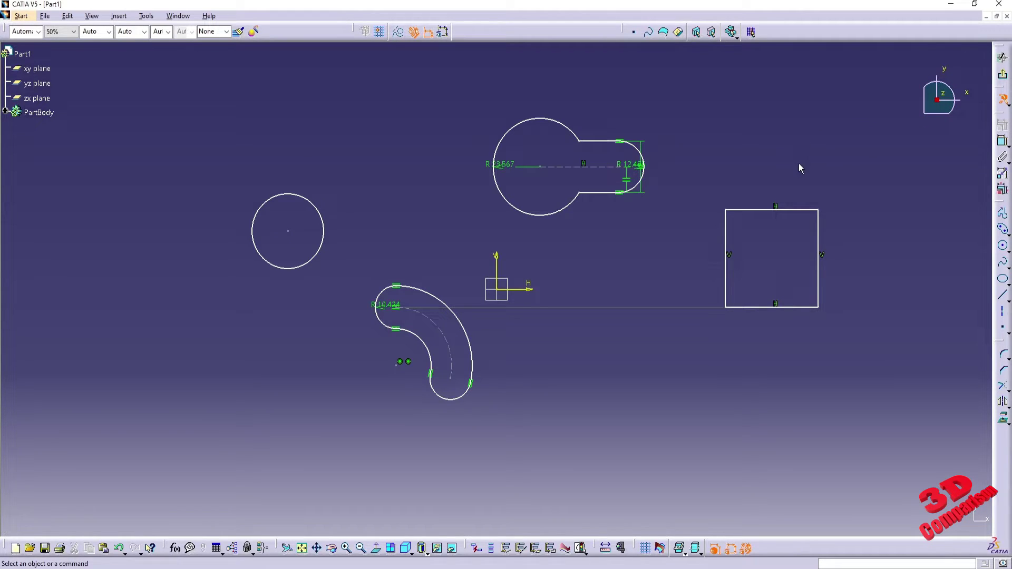
pyautogui.moveTo(806, 137)
pyautogui.mouseDown()
pyautogui.moveTo(781, 238)
pyautogui.moveTo(773, 377)
pyautogui.mouseUp()
pyautogui.moveTo(773, 377); pyautogui.dragTo(773, 377)
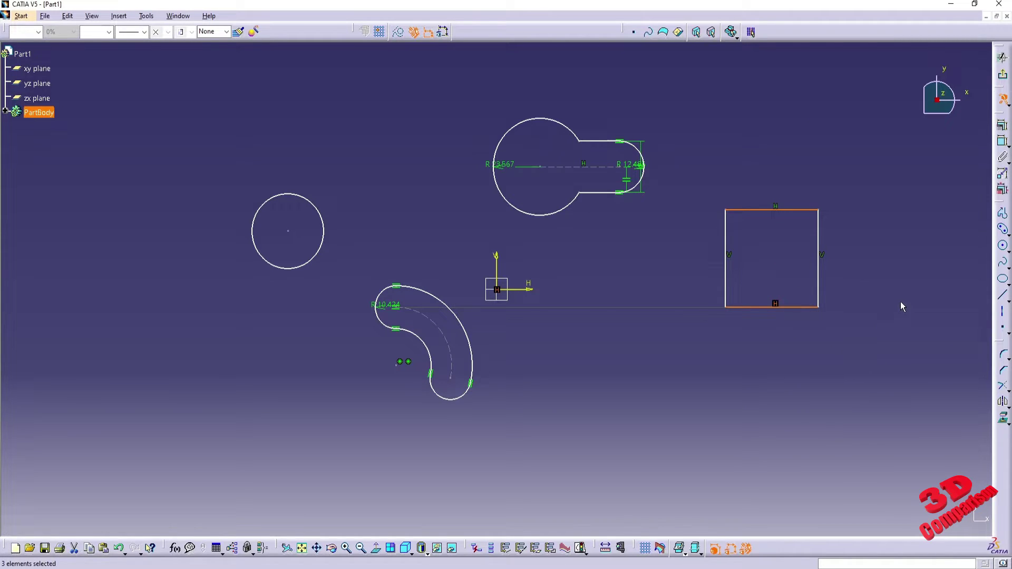
# - Use freehand strokes to leave the rectangle's two vertical edges and upper edge selected, adding the keyhole's arcs and upper line
pyautogui.keyDown('ctrl'); pyautogui.moveTo(903, 296); pyautogui.dragTo(662, 276); pyautogui.keyUp('ctrl')
pyautogui.keyDown('ctrl'); pyautogui.click(818, 274); pyautogui.keyUp('ctrl')
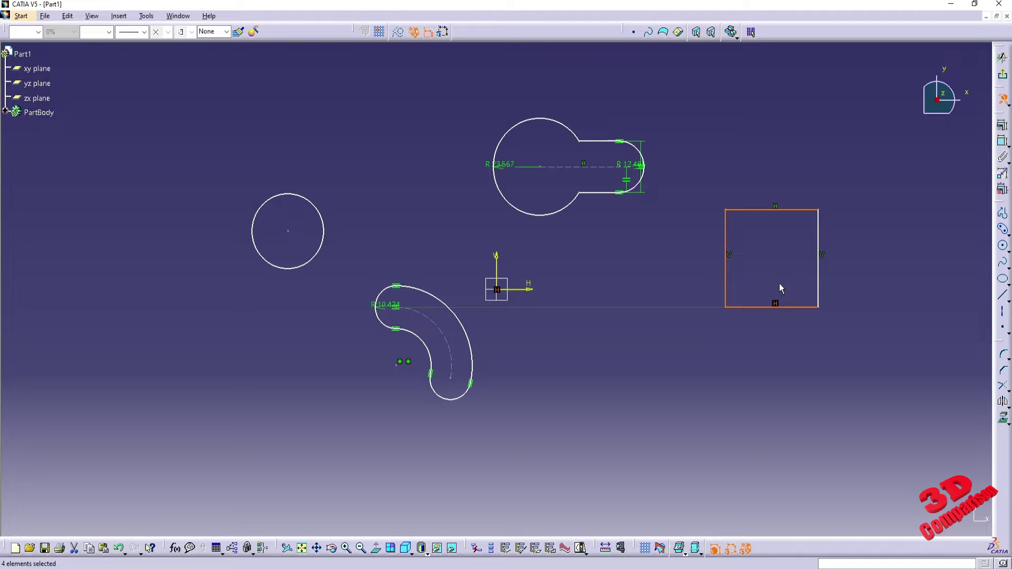
pyautogui.keyDown('ctrl'); pyautogui.moveTo(661, 280); pyautogui.dragTo(755, 275); pyautogui.keyUp('ctrl')
pyautogui.moveTo(775, 175)
pyautogui.keyDown('ctrl'); pyautogui.mouseDown()
pyautogui.moveTo(787, 361)
pyautogui.moveTo(874, 316)
pyautogui.mouseUp(); pyautogui.keyUp('ctrl')
pyautogui.moveTo(877, 280)
pyautogui.mouseDown()
pyautogui.moveTo(783, 262)
pyautogui.moveTo(793, 183)
pyautogui.moveTo(792, 249)
pyautogui.moveTo(699, 268)
pyautogui.moveTo(750, 297)
pyautogui.moveTo(707, 282)
pyautogui.moveTo(750, 266)
pyautogui.mouseUp()
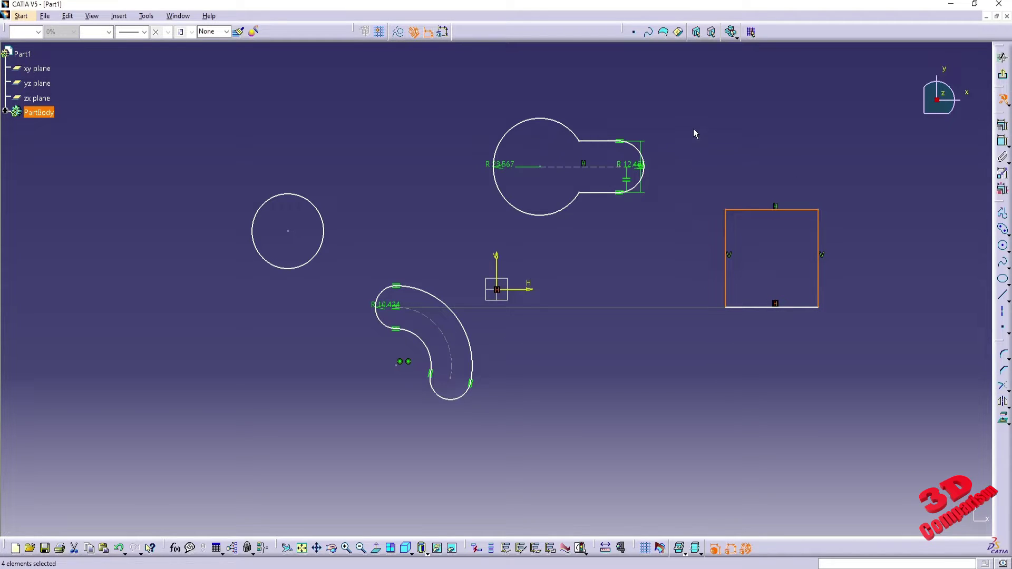
pyautogui.moveTo(831, 141)
pyautogui.mouseDown()
pyautogui.moveTo(740, 180)
pyautogui.moveTo(694, 150)
pyautogui.moveTo(618, 159)
pyautogui.moveTo(593, 123)
pyautogui.moveTo(558, 140)
pyautogui.mouseUp()
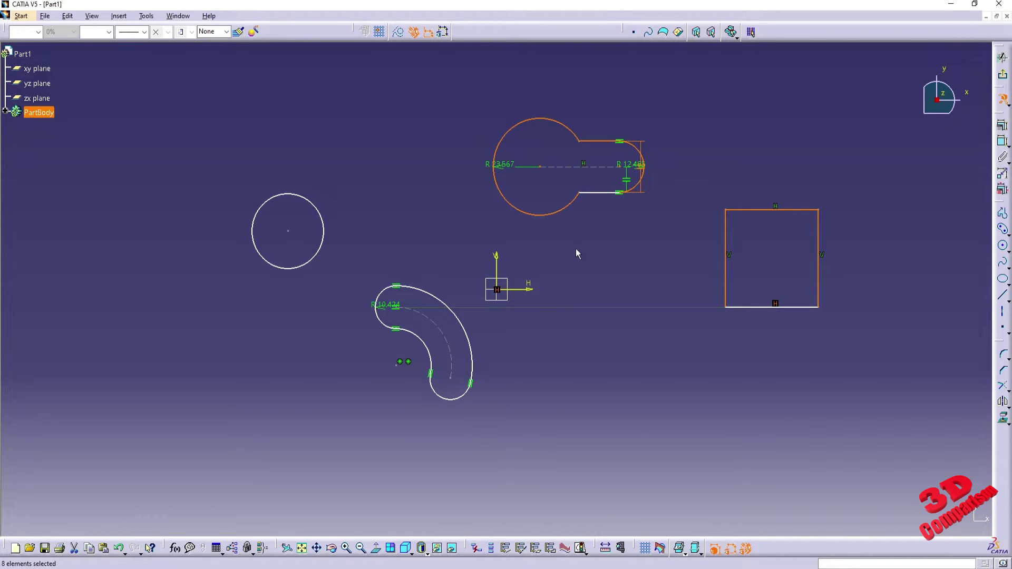
# - Activate the Outside Rectangle Selection Trap, draw a trap partly across the circle to select the outside elements, and clear the selection
pyautogui.click(1006, 103)
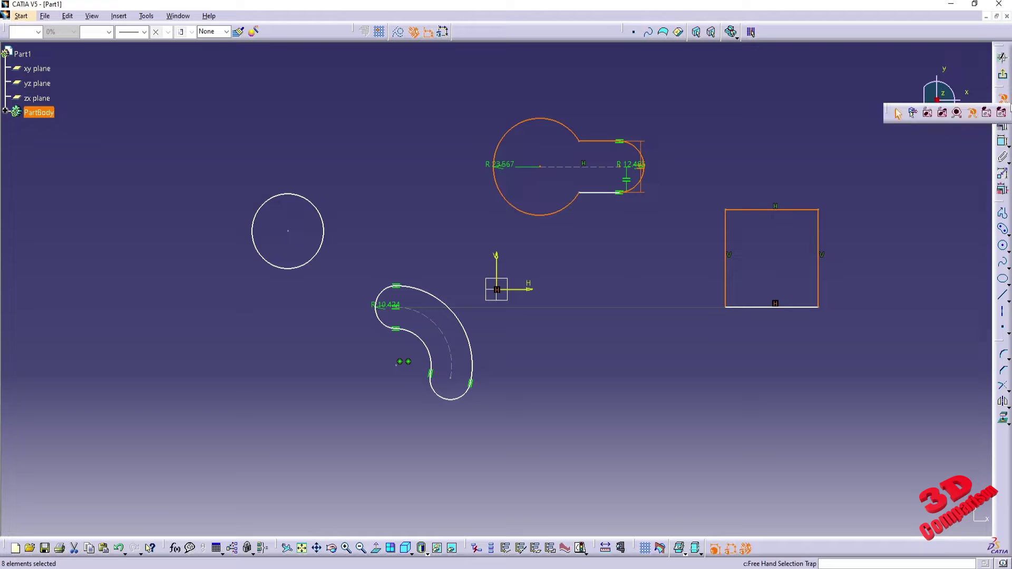
pyautogui.click(988, 114)
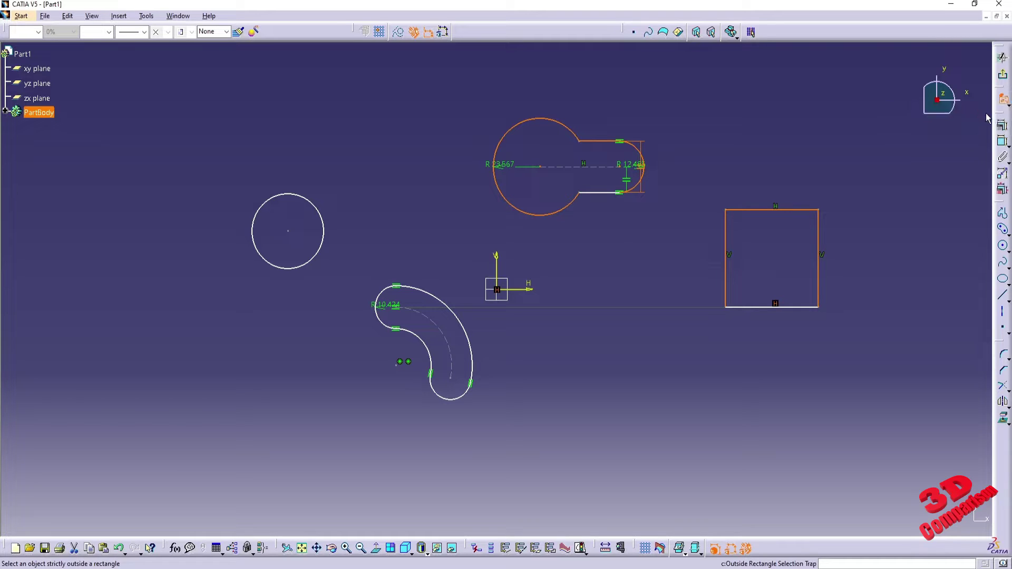
pyautogui.click(380, 163)
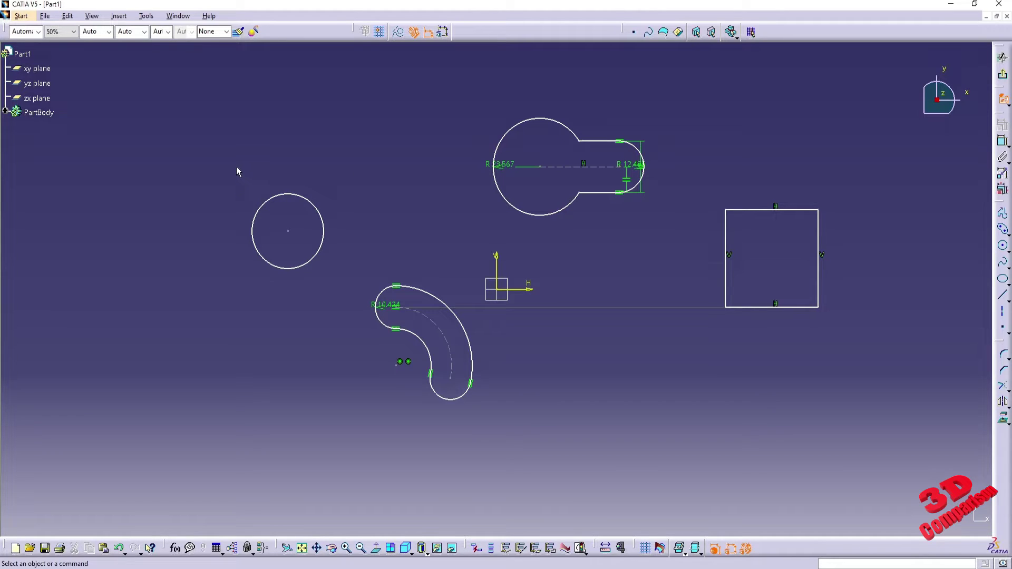
pyautogui.moveTo(236, 167)
pyautogui.mouseDown()
pyautogui.moveTo(276, 242)
pyautogui.moveTo(279, 311)
pyautogui.mouseUp()
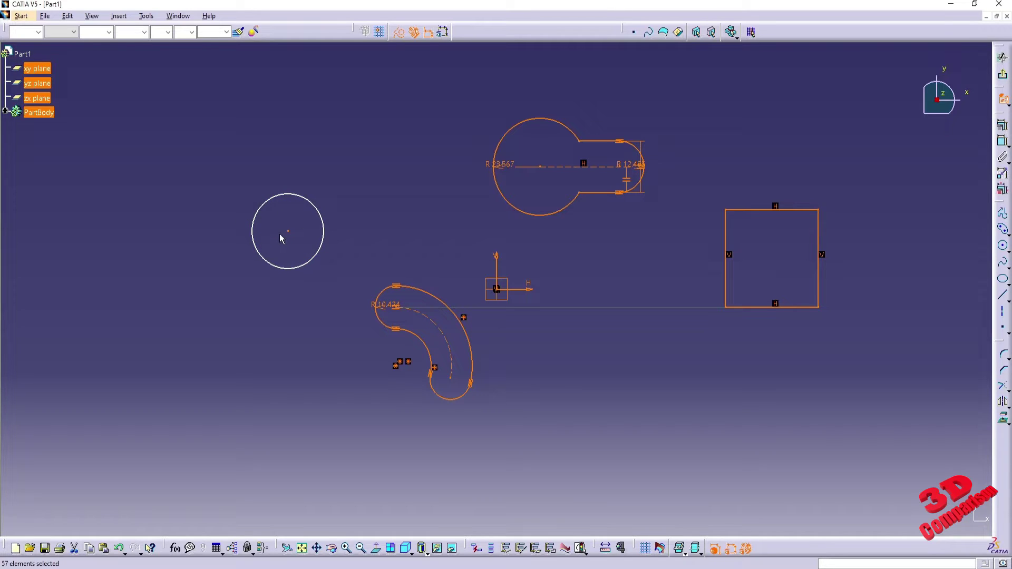
pyautogui.click(221, 174)
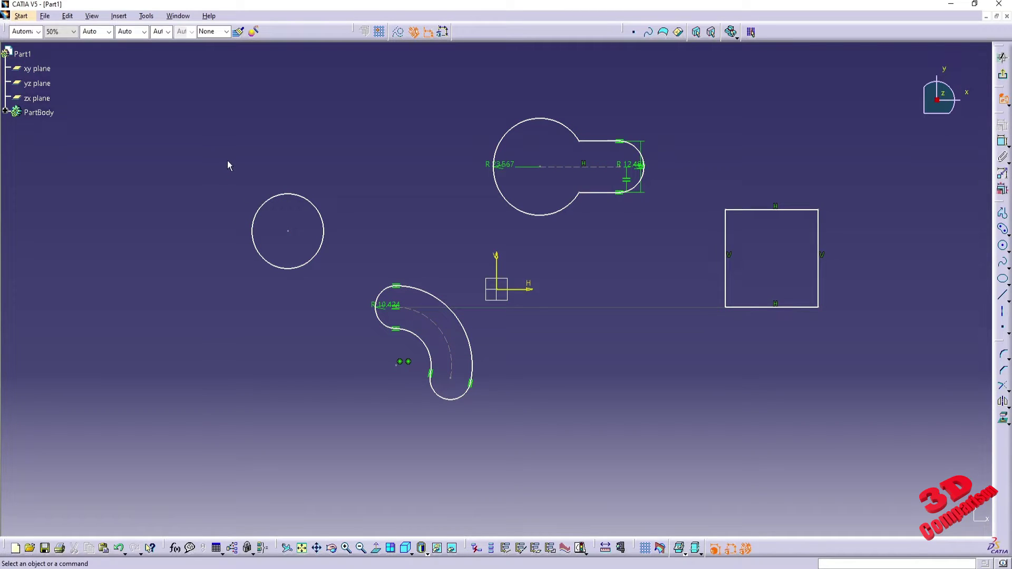
# - Compare Outside Rectangle traps drawn fully around and only partly across the circle, clearing the selection after each
pyautogui.moveTo(228, 161); pyautogui.dragTo(340, 311)
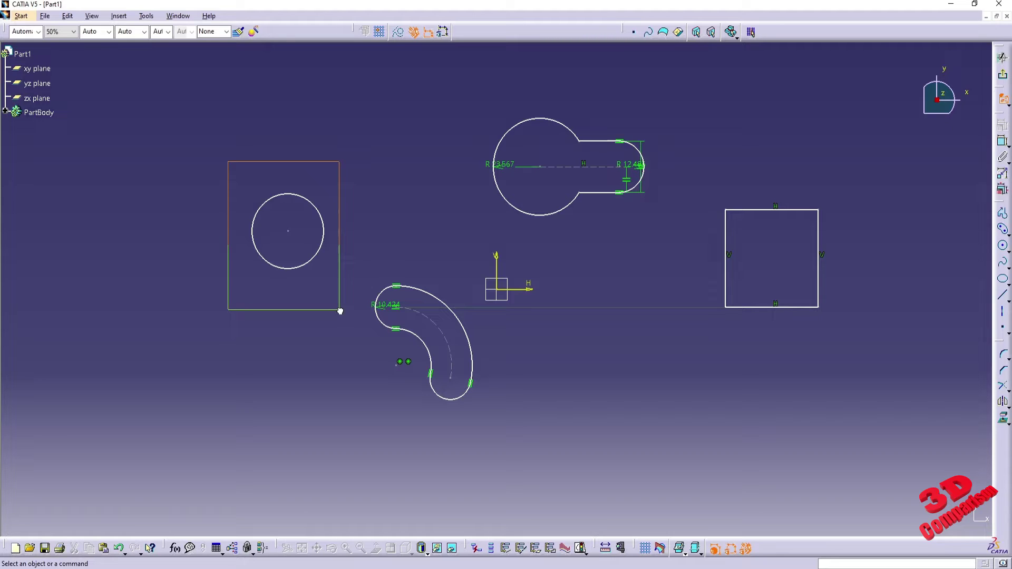
pyautogui.moveTo(339, 311); pyautogui.dragTo(339, 310)
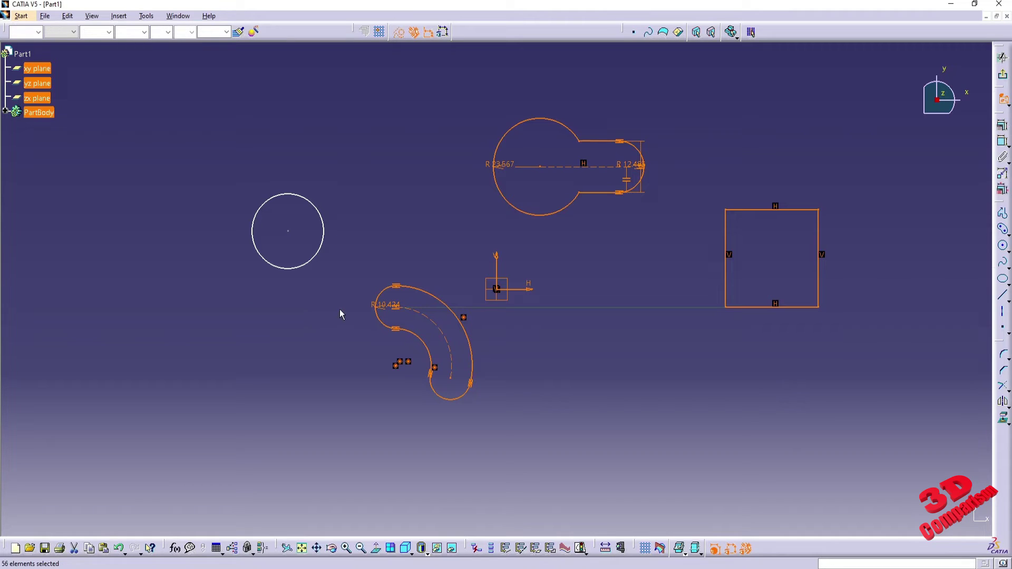
pyautogui.click(203, 172)
pyautogui.moveTo(220, 174)
pyautogui.mouseDown()
pyautogui.moveTo(273, 235)
pyautogui.moveTo(266, 293)
pyautogui.mouseUp()
pyautogui.click(216, 156)
pyautogui.moveTo(196, 140); pyautogui.dragTo(340, 318)
pyautogui.click(337, 193)
# - Activate the Outside Intersecting Rectangle Selection Trap and draw traps partly across and fully around the circle
pyautogui.click(1004, 101)
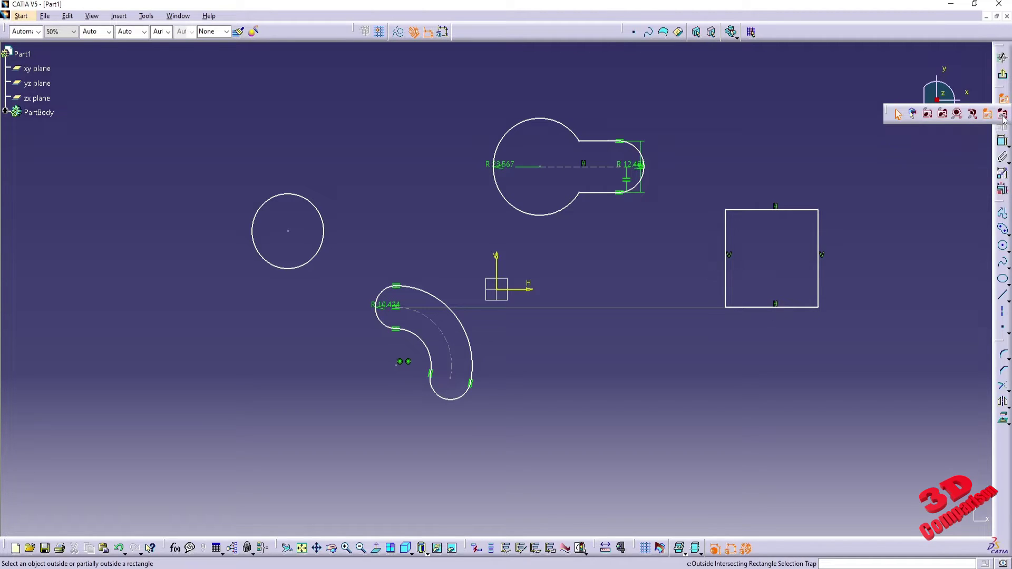
pyautogui.click(1002, 114)
pyautogui.moveTo(222, 174); pyautogui.dragTo(261, 249)
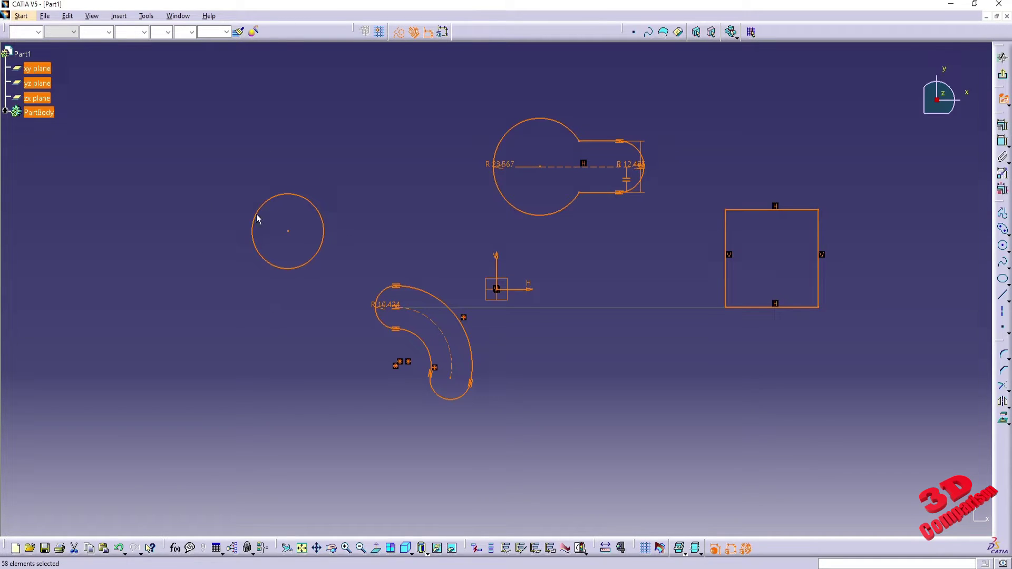
pyautogui.moveTo(214, 146); pyautogui.dragTo(341, 314)
pyautogui.moveTo(212, 138); pyautogui.dragTo(345, 327)
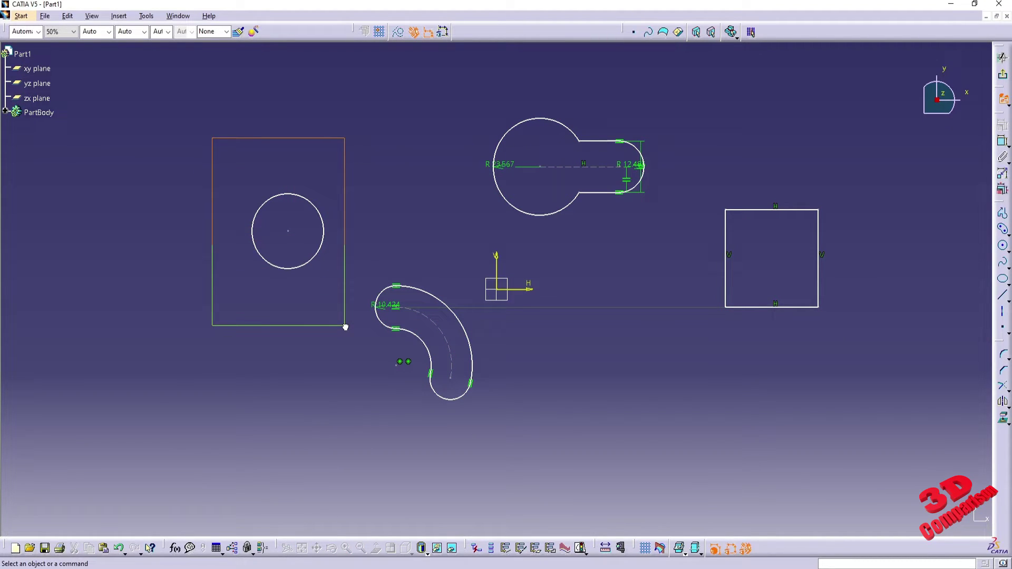
pyautogui.moveTo(345, 326); pyautogui.dragTo(346, 327)
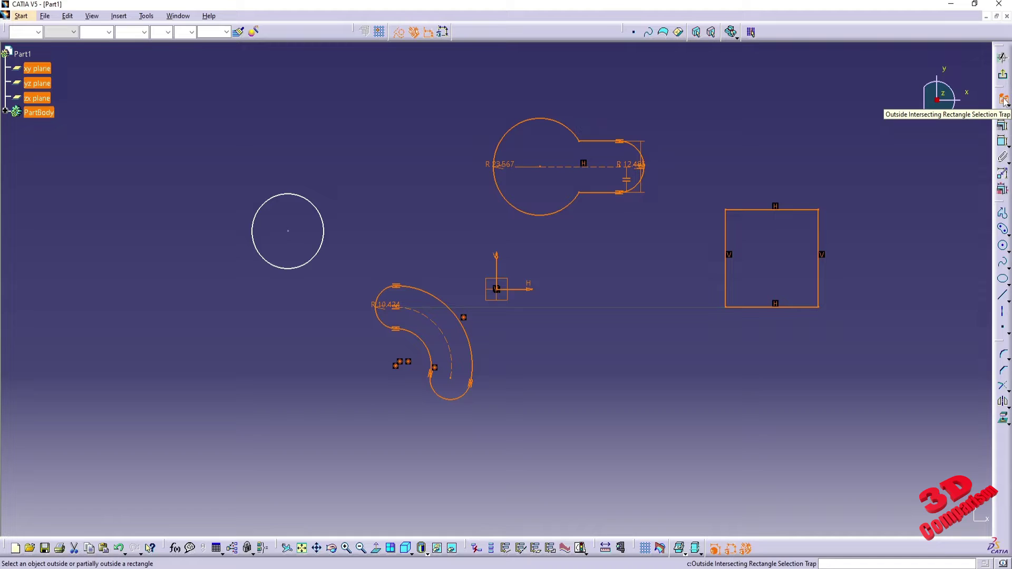
# - Clear the selection, exit the current sketch, and open a new sketch on the xy plane
pyautogui.click(732, 147)
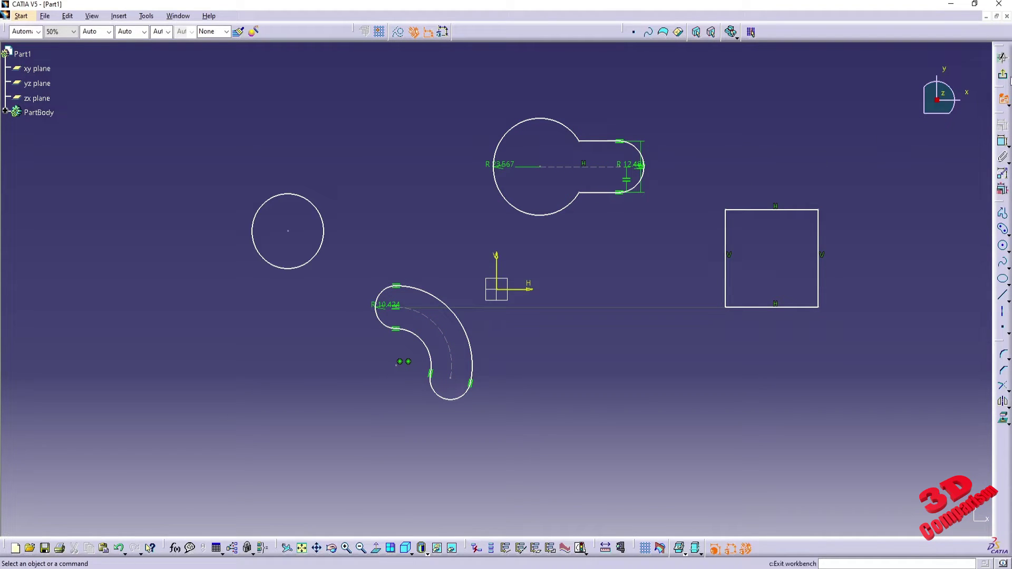
pyautogui.click(1002, 74)
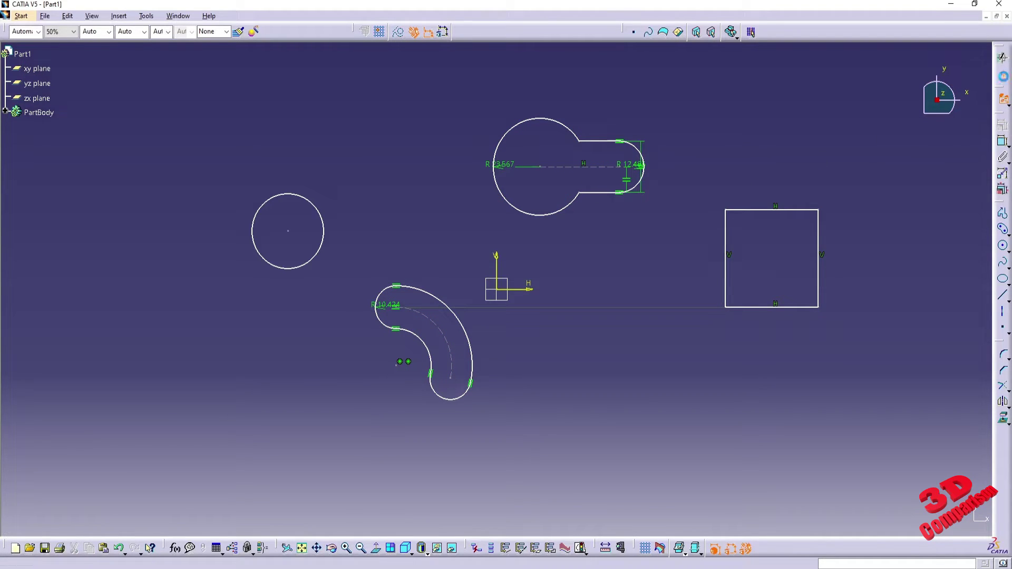
pyautogui.click(501, 289)
pyautogui.click(1002, 133)
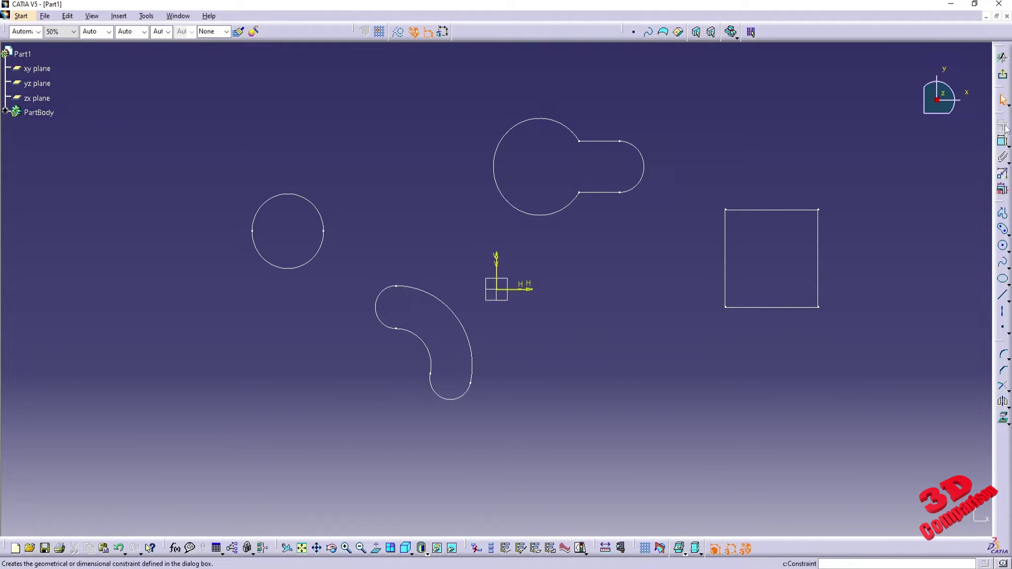
# - Sketch a rectangle enclosing all four profiles and extrude it as a 20 mm pad
pyautogui.click(1008, 235)
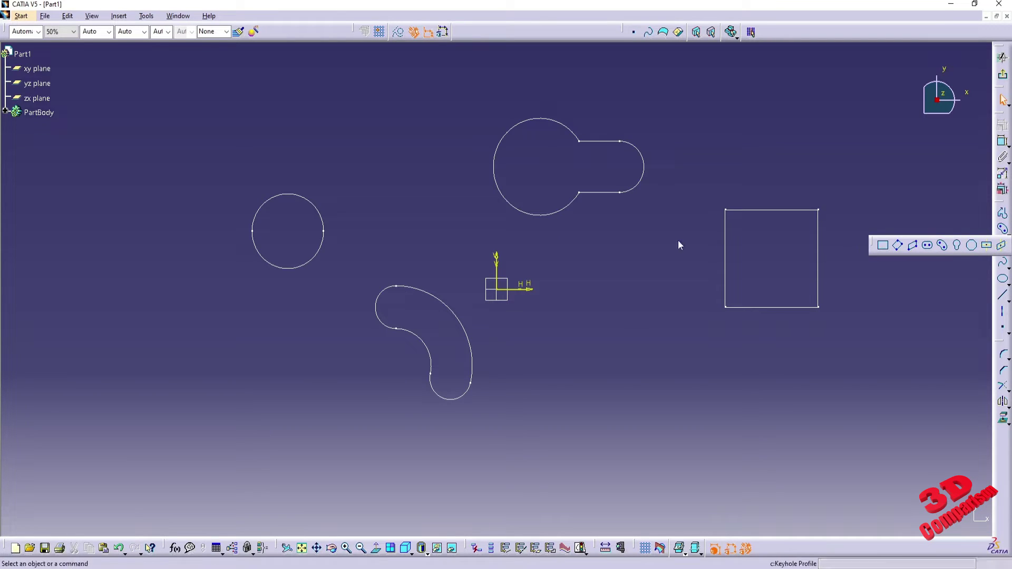
pyautogui.click(907, 246)
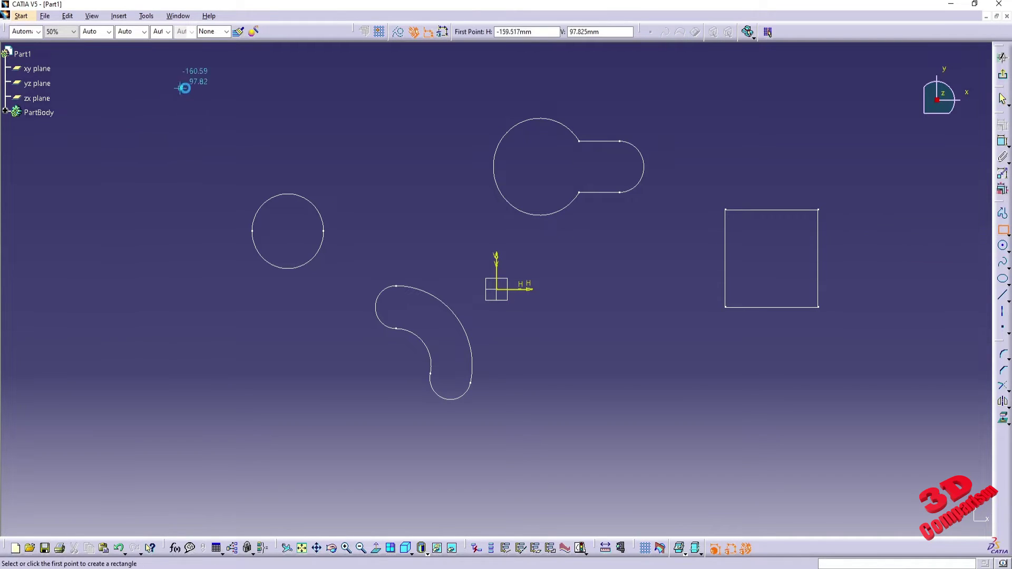
pyautogui.click(213, 76)
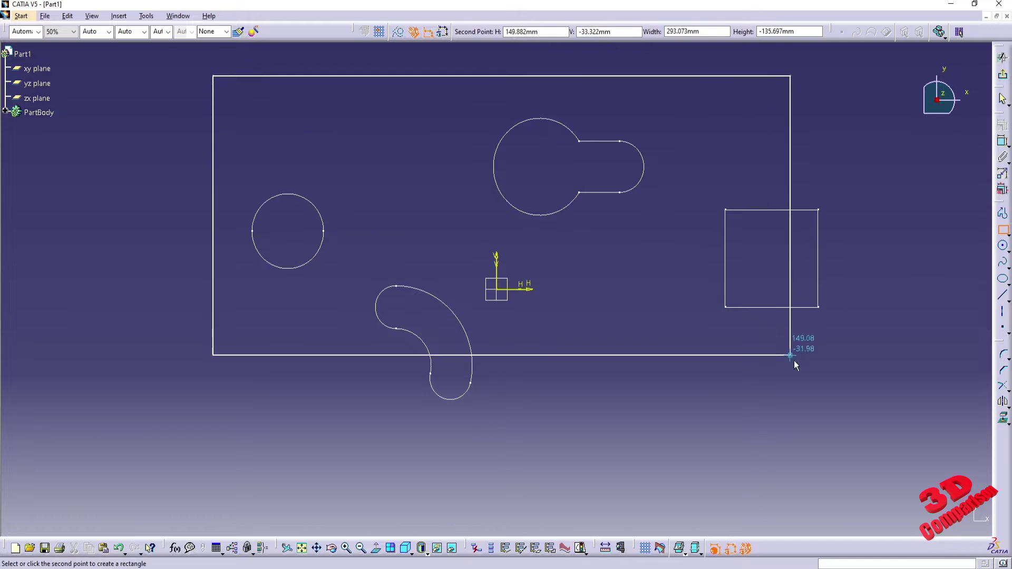
pyautogui.click(876, 451)
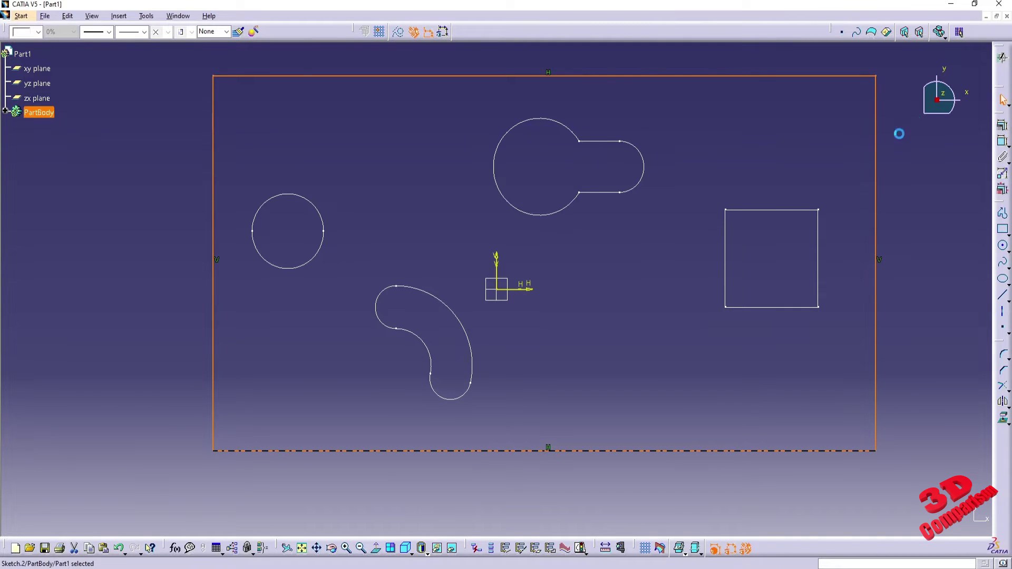
pyautogui.click(1002, 160)
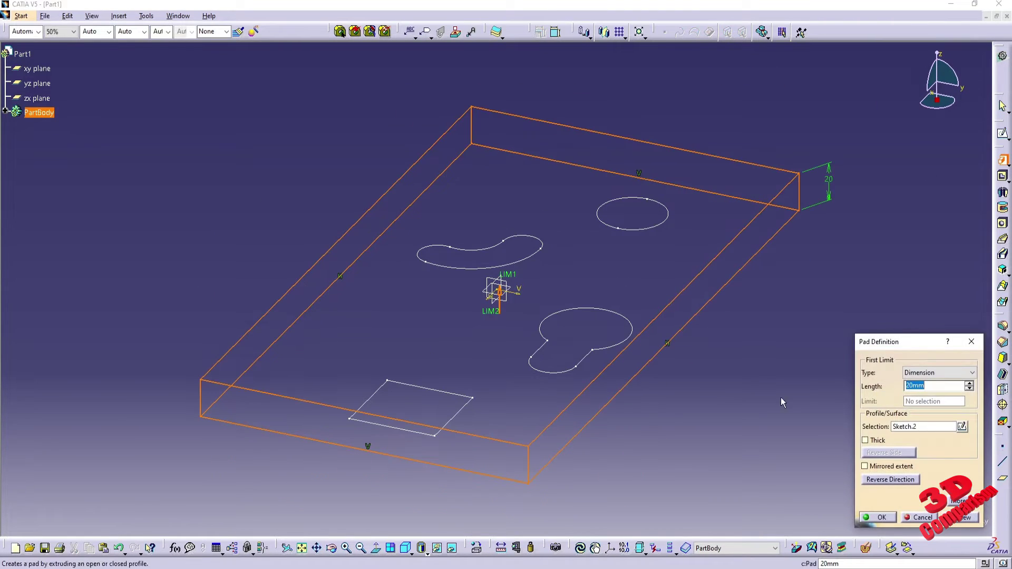
pyautogui.press('Return')
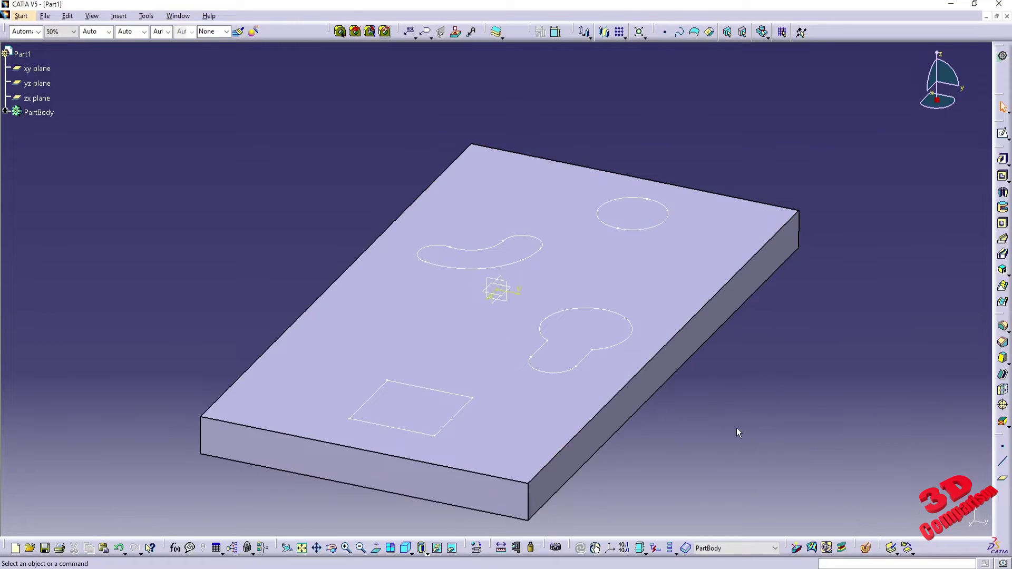
# - Activate the standard Select mode and try several selection rectangles around the square profile, each starting outside the pad
pyautogui.moveTo(738, 432); pyautogui.dragTo(555, 384, button='middle')
pyautogui.click(1004, 109)
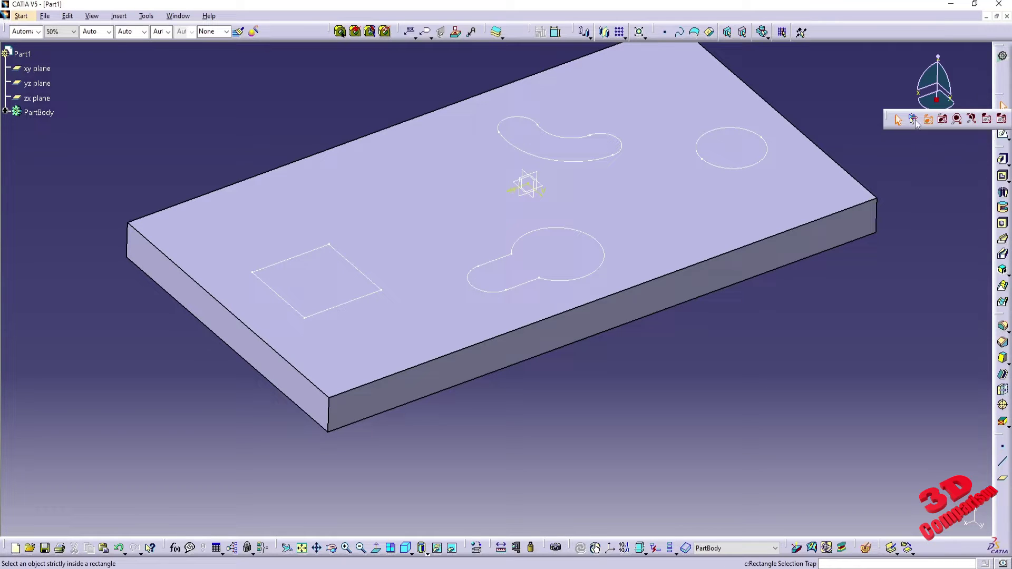
pyautogui.click(898, 122)
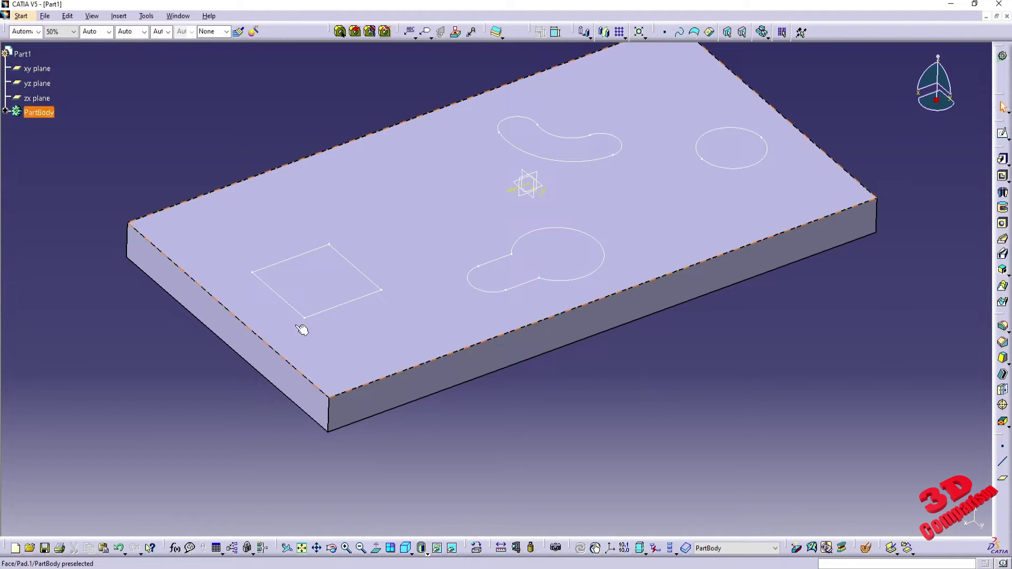
pyautogui.moveTo(163, 156); pyautogui.dragTo(419, 400)
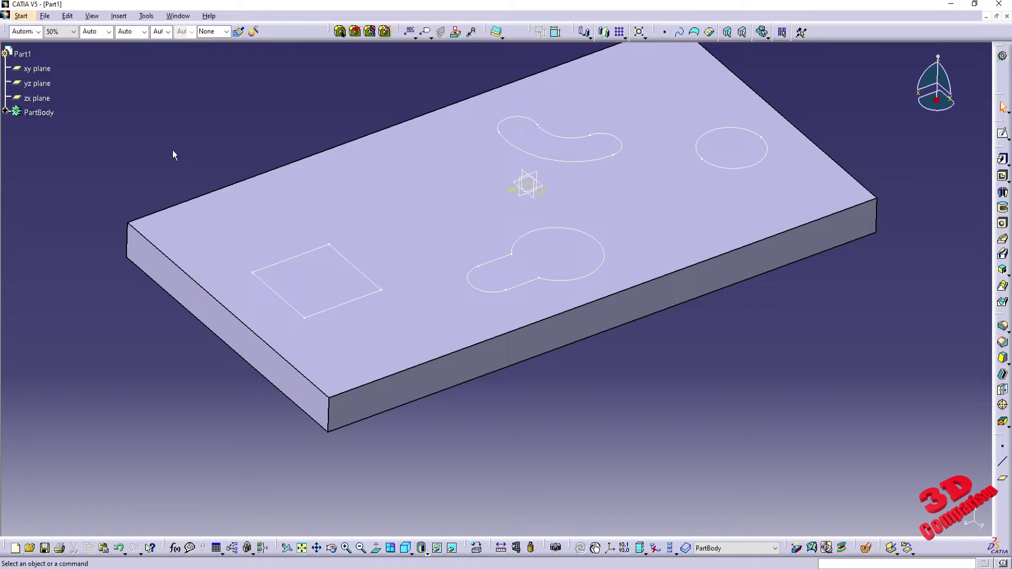
pyautogui.moveTo(194, 142); pyautogui.dragTo(420, 401)
pyautogui.moveTo(192, 95); pyautogui.dragTo(412, 422)
# - Draw larger selection rectangles from outside the pad, the last one enclosing all four profiles, and clear the selection
pyautogui.moveTo(171, 117); pyautogui.dragTo(655, 426)
pyautogui.click(207, 76)
pyautogui.moveTo(174, 65)
pyautogui.mouseDown()
pyautogui.moveTo(744, 315)
pyautogui.moveTo(827, 386)
pyautogui.moveTo(832, 404)
pyautogui.mouseUp()
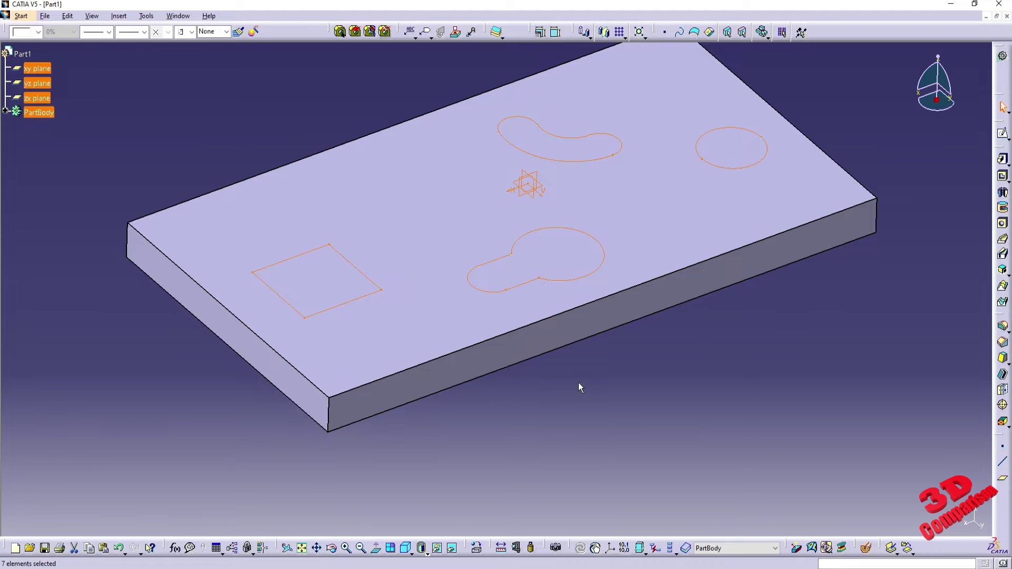
pyautogui.moveTo(578, 382); pyautogui.dragTo(516, 411, button='middle')
pyautogui.click(454, 422)
# - Activate Selection Trap above Geometry and draw a trap around the square profile, starting on the pad's top face
pyautogui.moveTo(453, 422)
pyautogui.mouseDown(button='middle')
pyautogui.moveTo(402, 368)
pyautogui.moveTo(959, 240)
pyautogui.mouseUp(button='middle')
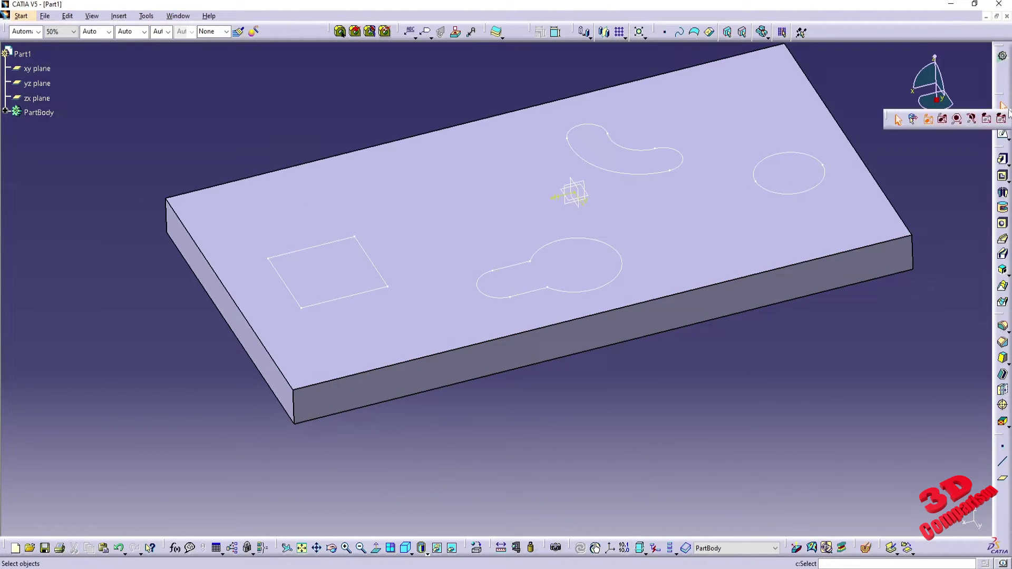
pyautogui.click(1007, 112)
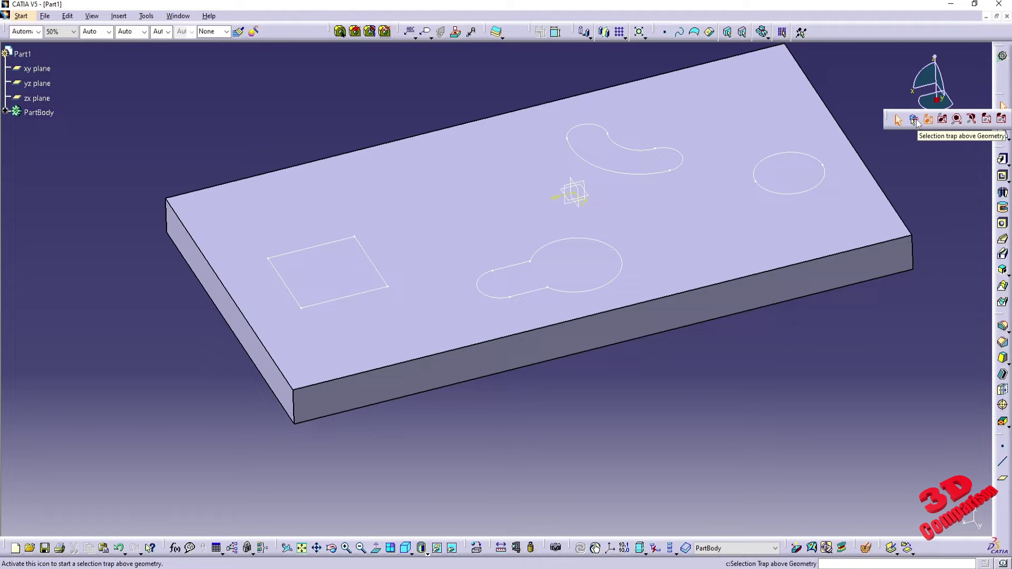
pyautogui.click(913, 120)
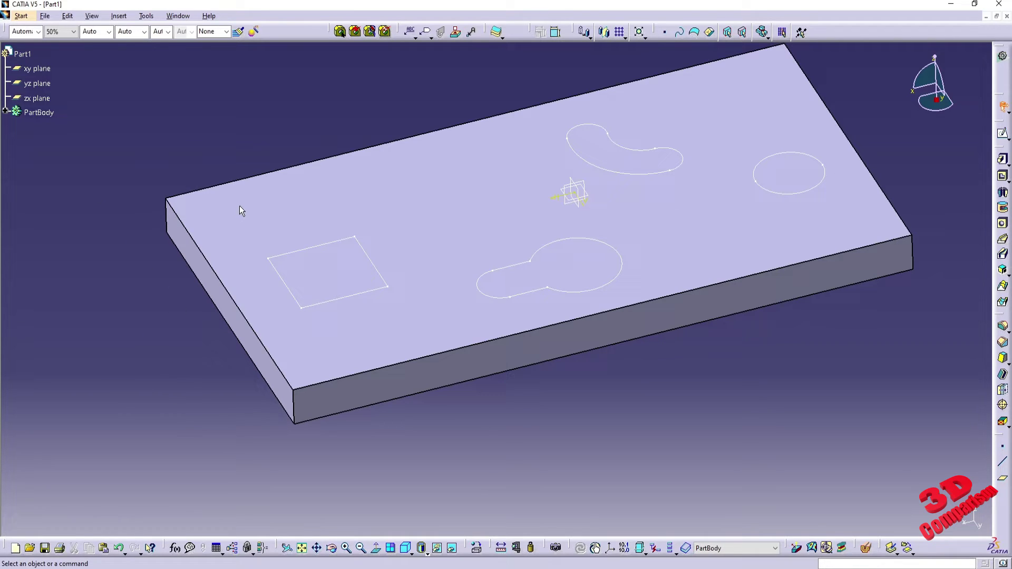
pyautogui.moveTo(240, 201); pyautogui.dragTo(419, 333)
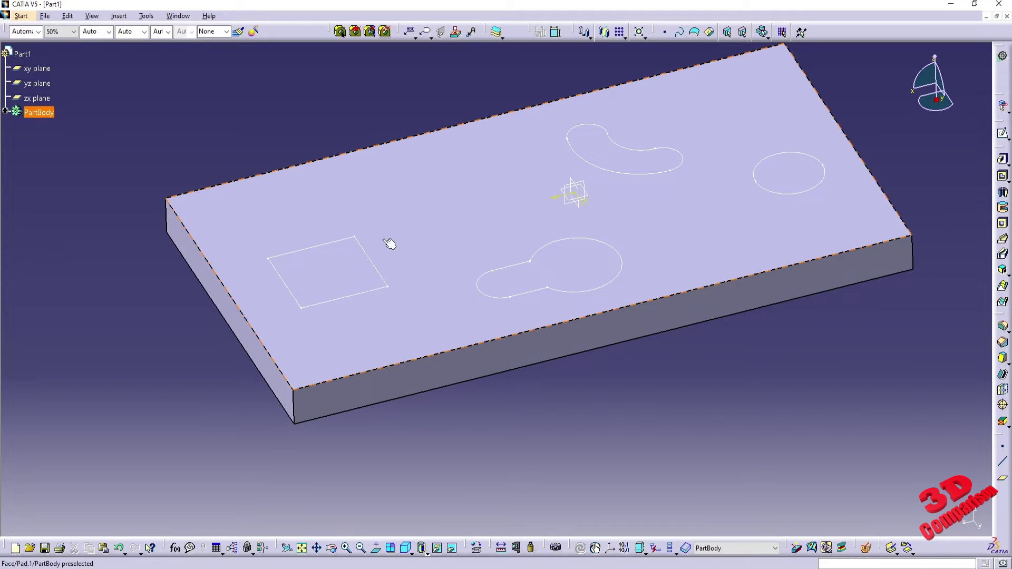
pyautogui.moveTo(435, 368)
pyautogui.mouseDown(button='middle')
pyautogui.moveTo(450, 409)
pyautogui.moveTo(417, 226)
pyautogui.moveTo(443, 194)
pyautogui.moveTo(451, 379)
pyautogui.mouseUp(button='middle')
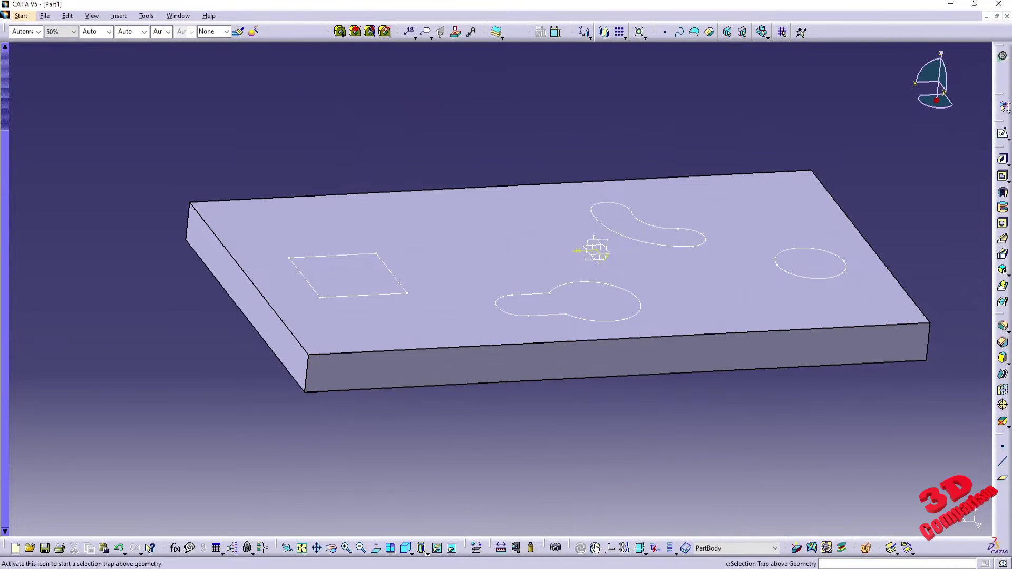
# - Combine the Intersecting Rectangle Selection Trap with Selection Trap above Geometry, draw a trap across the square profile on the pad, and clear the selection
pyautogui.click(1005, 108)
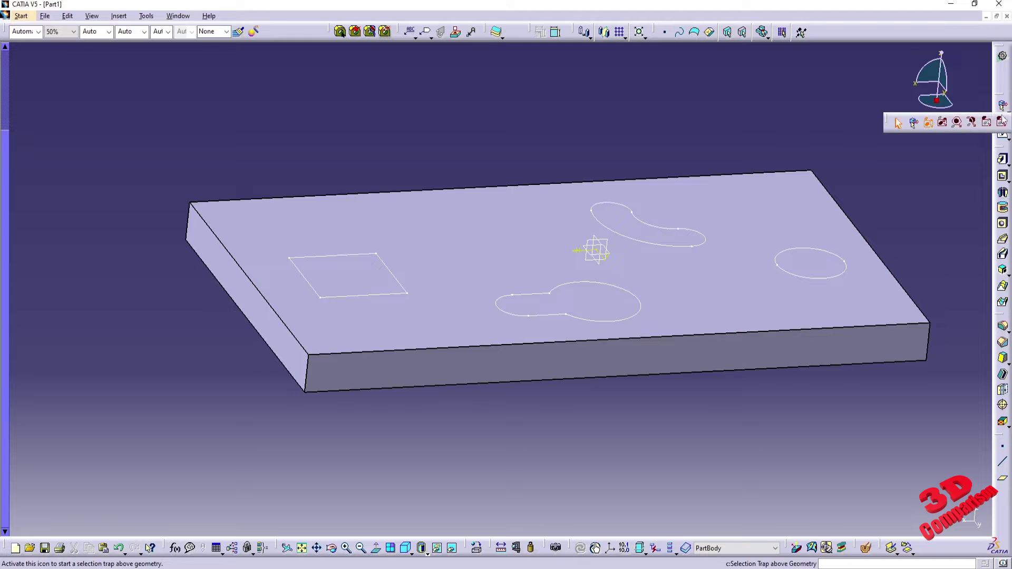
pyautogui.click(943, 123)
pyautogui.moveTo(305, 206); pyautogui.dragTo(368, 195, button='middle')
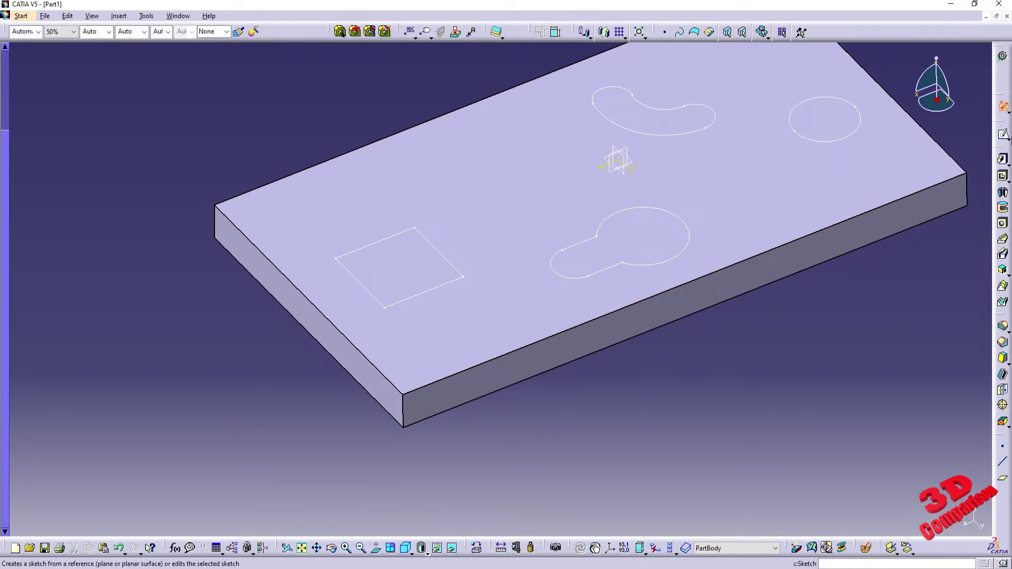
pyautogui.click(1004, 108)
pyautogui.click(913, 123)
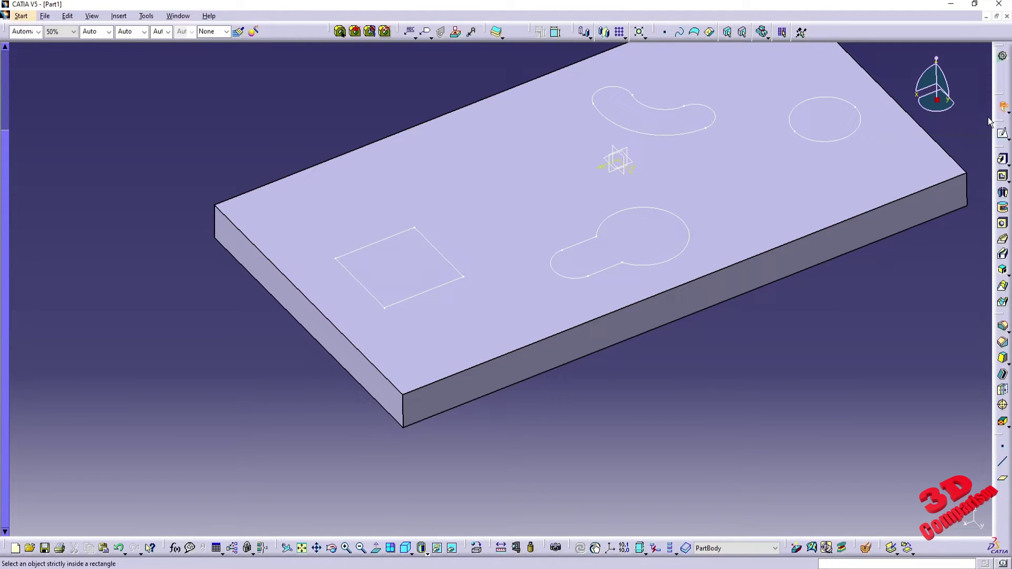
pyautogui.click(1007, 112)
pyautogui.moveTo(318, 194)
pyautogui.mouseDown()
pyautogui.moveTo(366, 251)
pyautogui.moveTo(368, 284)
pyautogui.mouseUp()
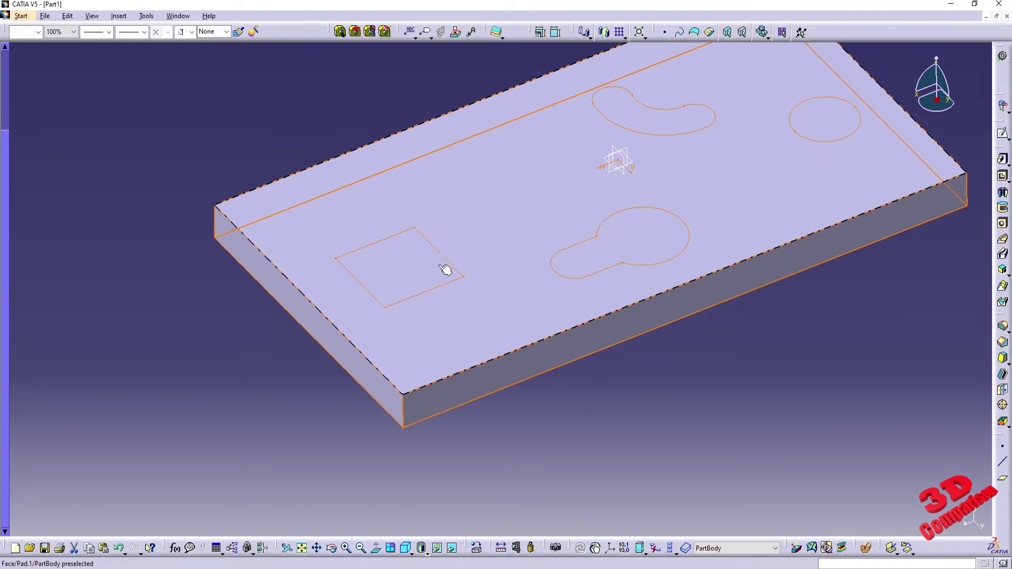
pyautogui.moveTo(580, 350)
pyautogui.mouseDown(button='middle')
pyautogui.moveTo(589, 379)
pyautogui.moveTo(478, 234)
pyautogui.moveTo(474, 363)
pyautogui.mouseUp(button='middle')
pyautogui.click(366, 141)
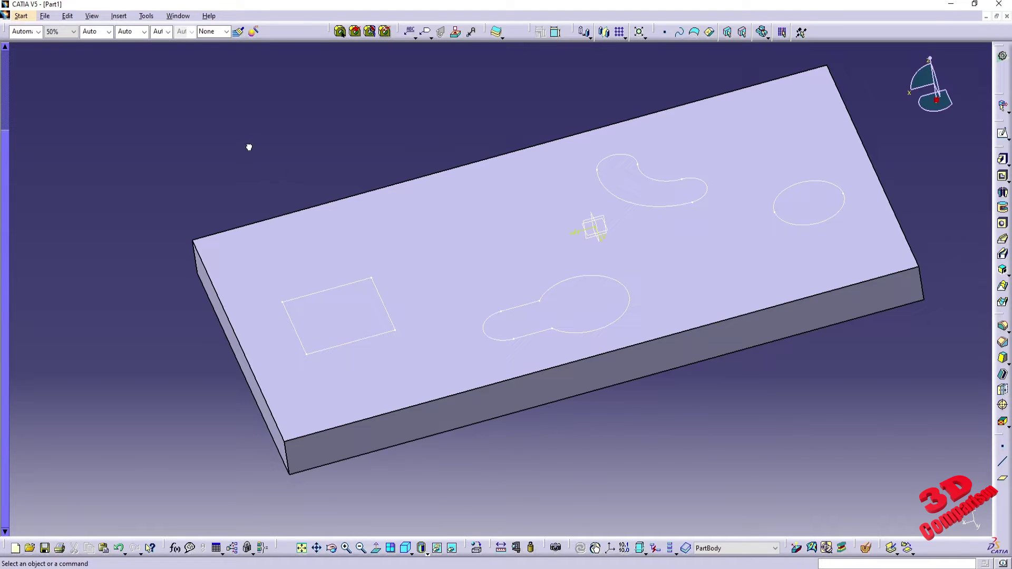
pyautogui.click(423, 416)
pyautogui.click(623, 425)
# - Activate the Polygon Selection Trap and draw a closed polygon trap around the square profile on the pad
pyautogui.click(1006, 109)
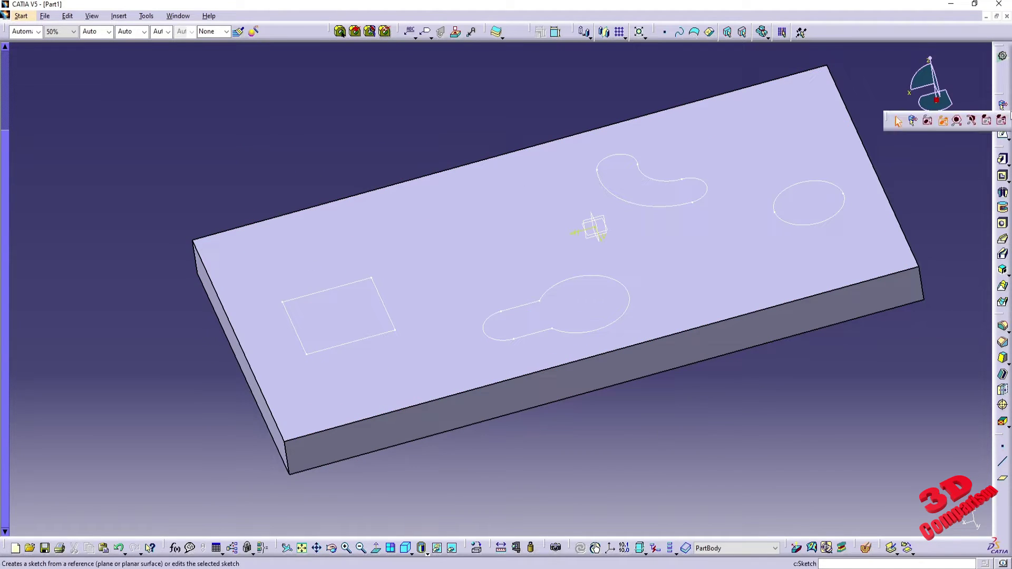
pyautogui.click(958, 121)
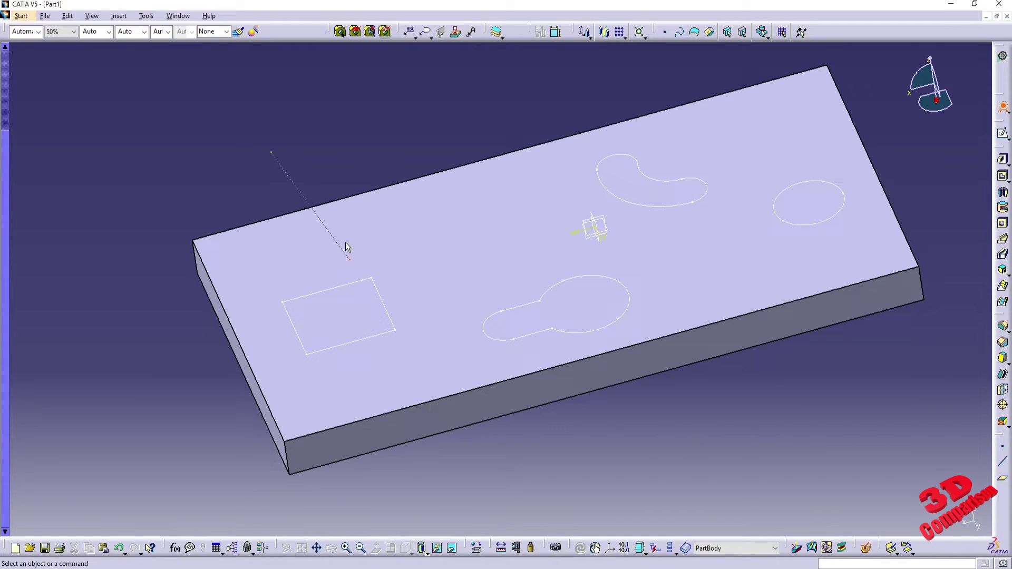
pyautogui.click(431, 305)
pyautogui.click(435, 367)
pyautogui.click(336, 395)
pyautogui.click(275, 377)
pyautogui.doubleClick(266, 189)
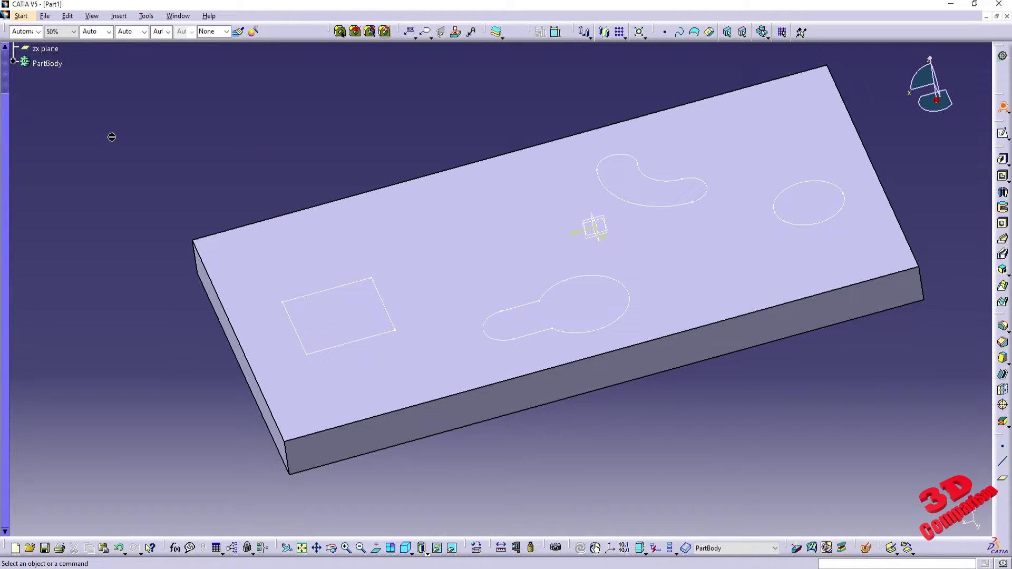
# - Switch from the Polygon Selection Trap to the Rectangle Selection Trap
pyautogui.click(1003, 107)
pyautogui.click(1007, 112)
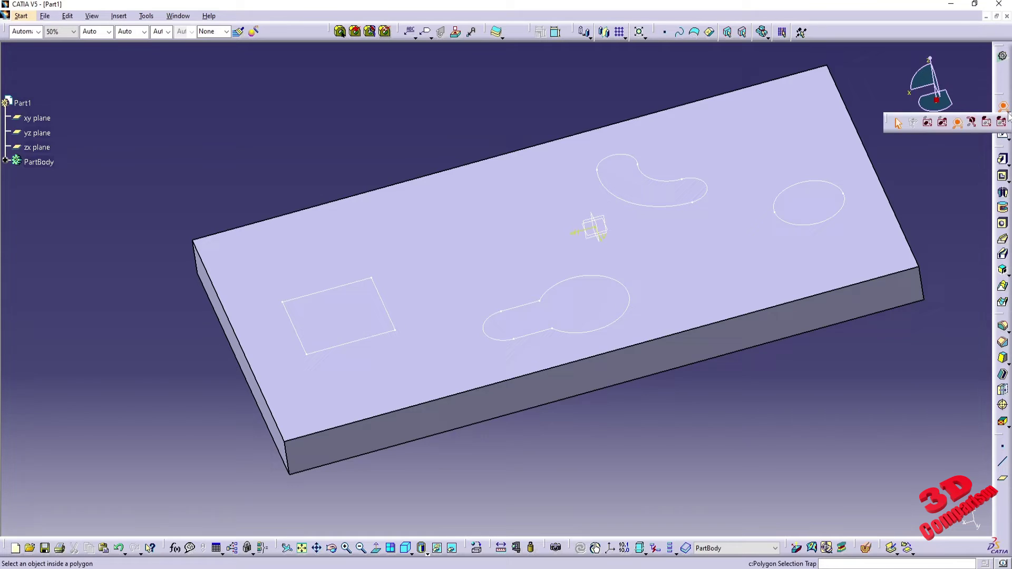
pyautogui.click(933, 124)
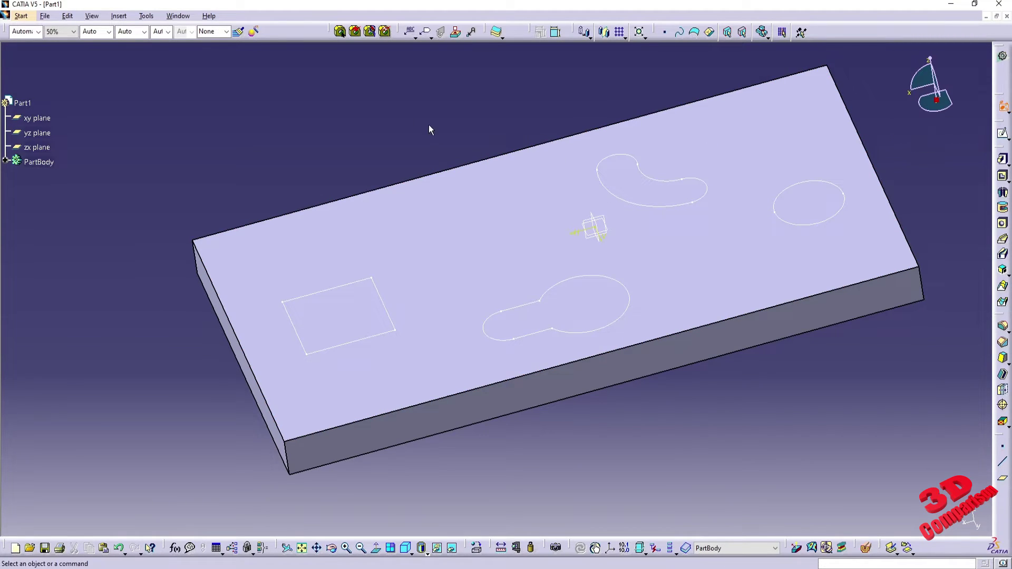
# - Expand the PartBody in the tree and try to reorder Sketch.1 and Pad.1 so the pad comes first
pyautogui.click(5, 160)
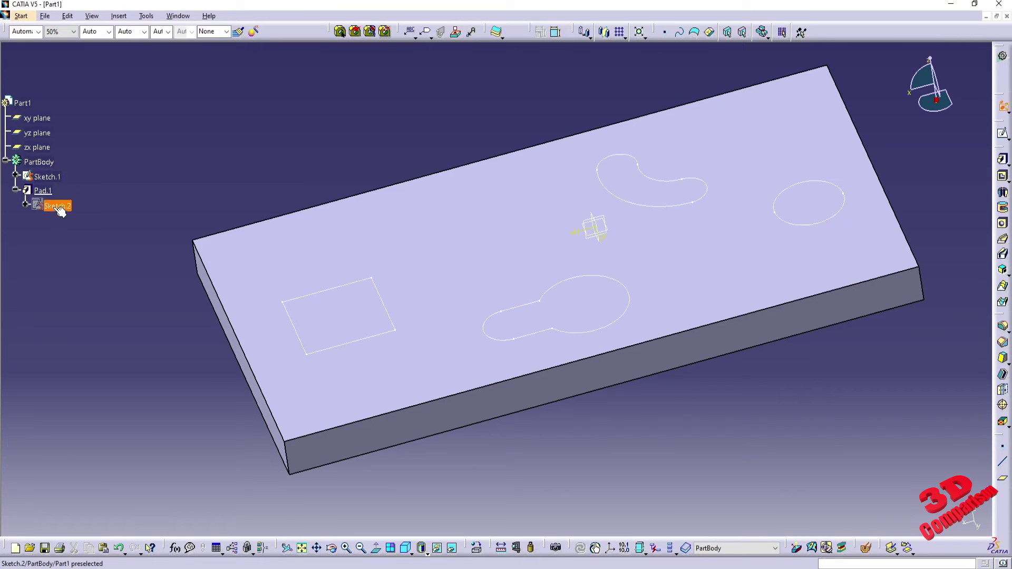
pyautogui.click(16, 190)
pyautogui.click(56, 178)
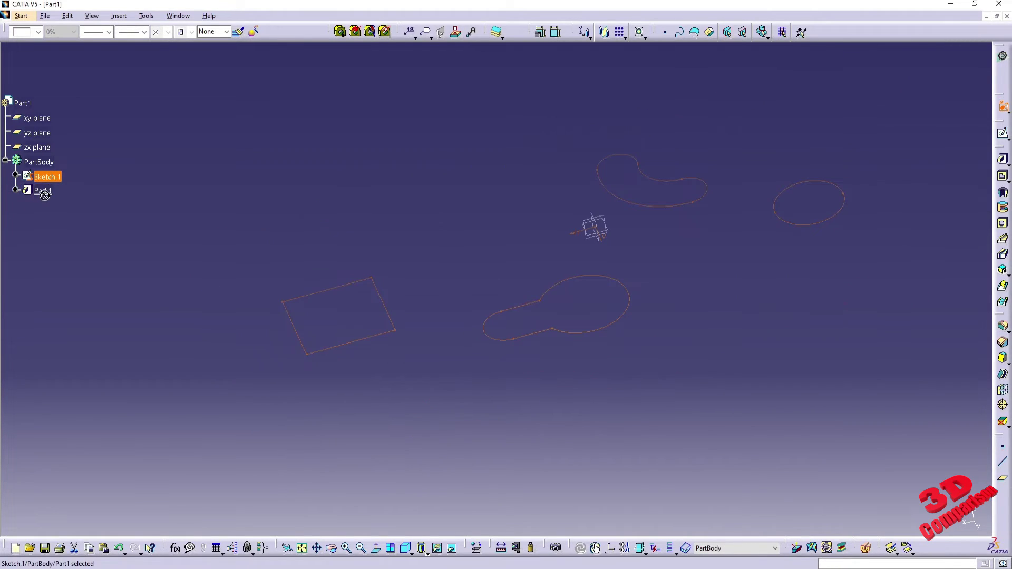
pyautogui.click(52, 191)
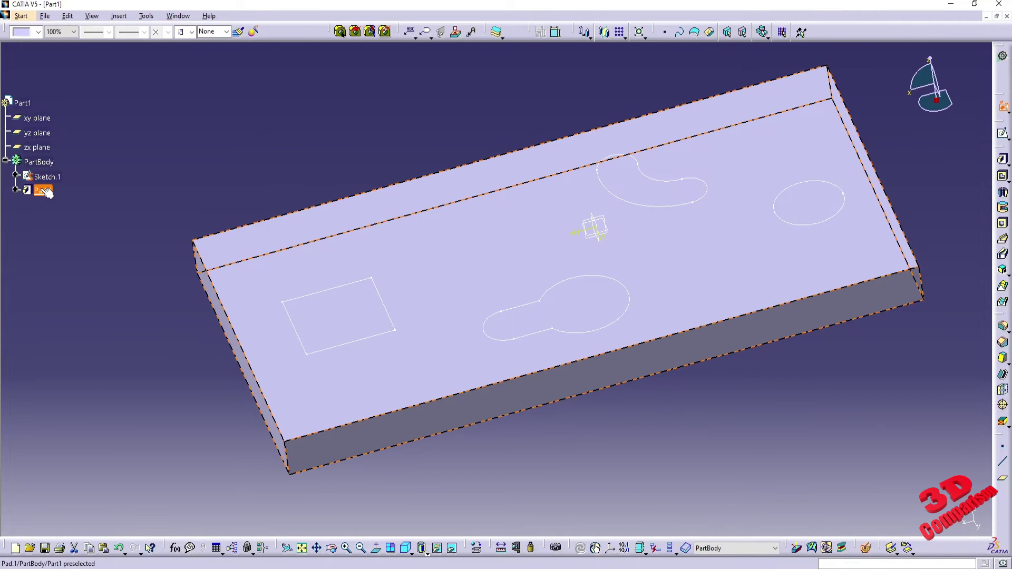
pyautogui.click(45, 191)
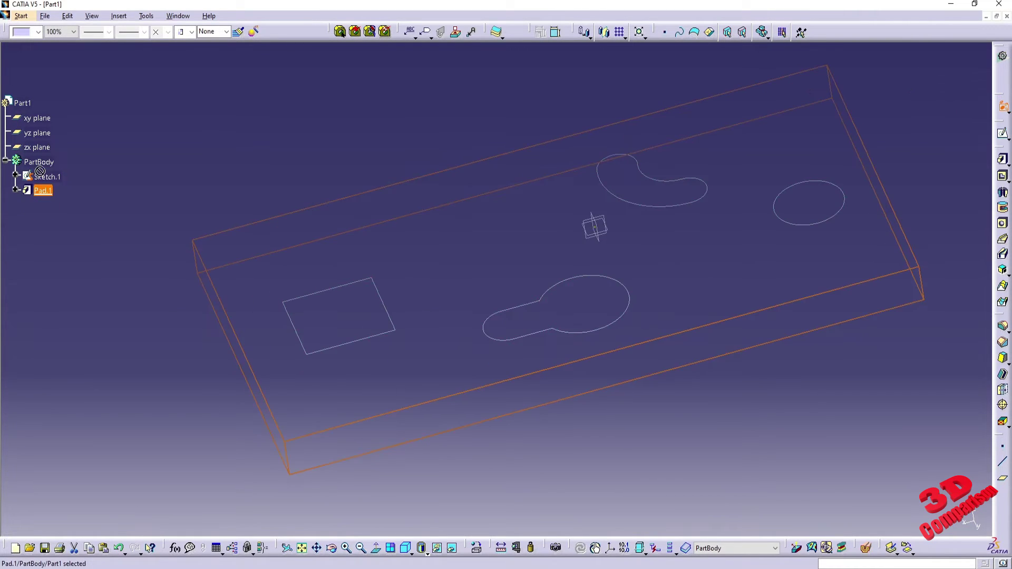
# - Copy Sketch.1 and paste the copy after Pad.1 in the PartBody
pyautogui.rightClick(43, 177)
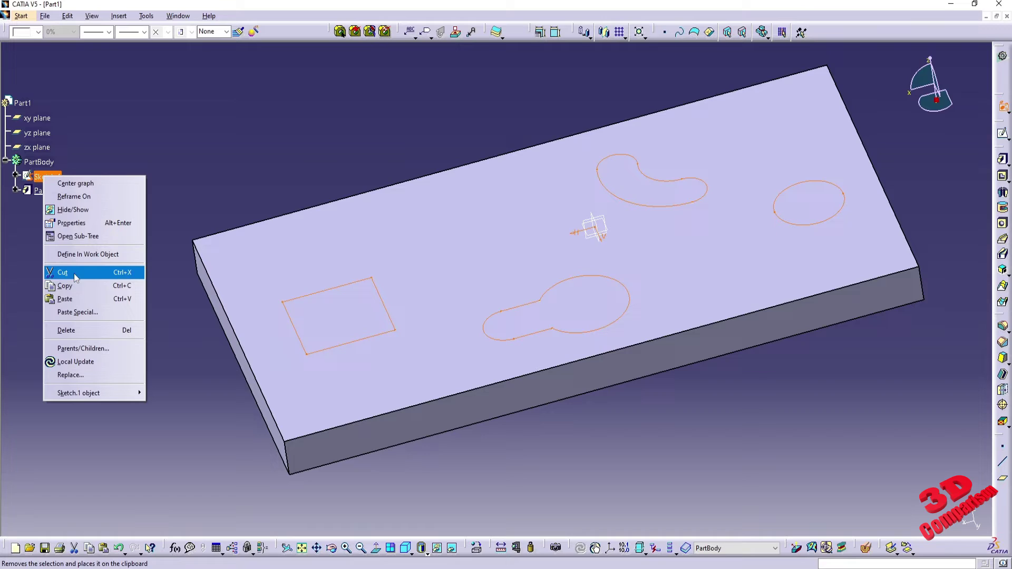
pyautogui.click(74, 286)
pyautogui.rightClick(47, 190)
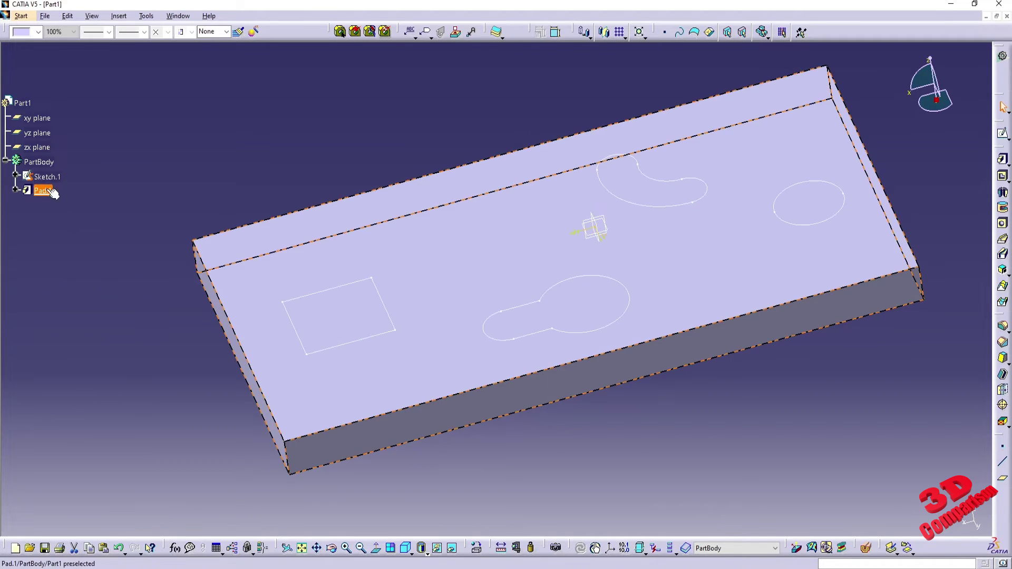
pyautogui.click(84, 268)
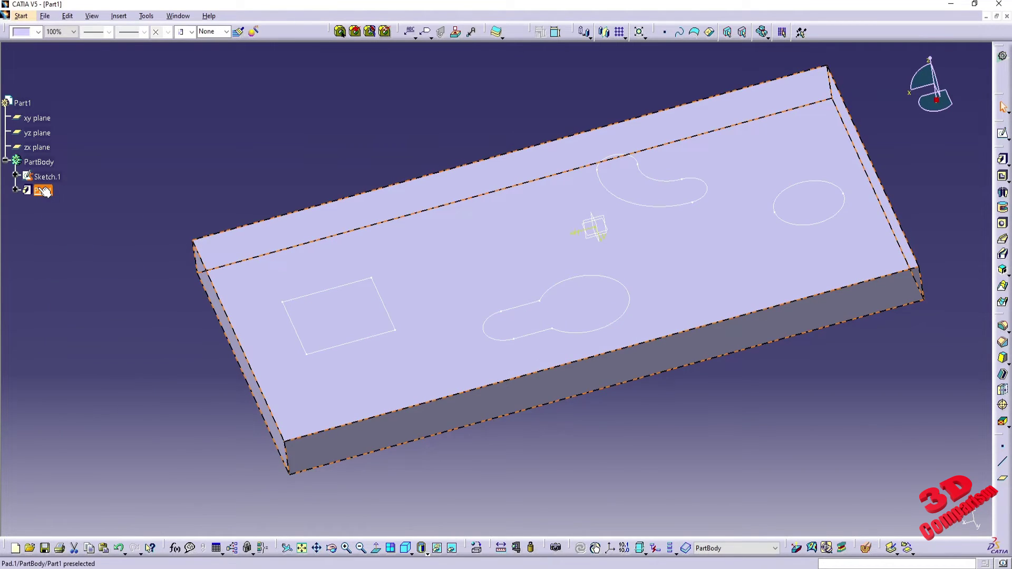
pyautogui.rightClick(41, 190)
pyautogui.click(93, 311)
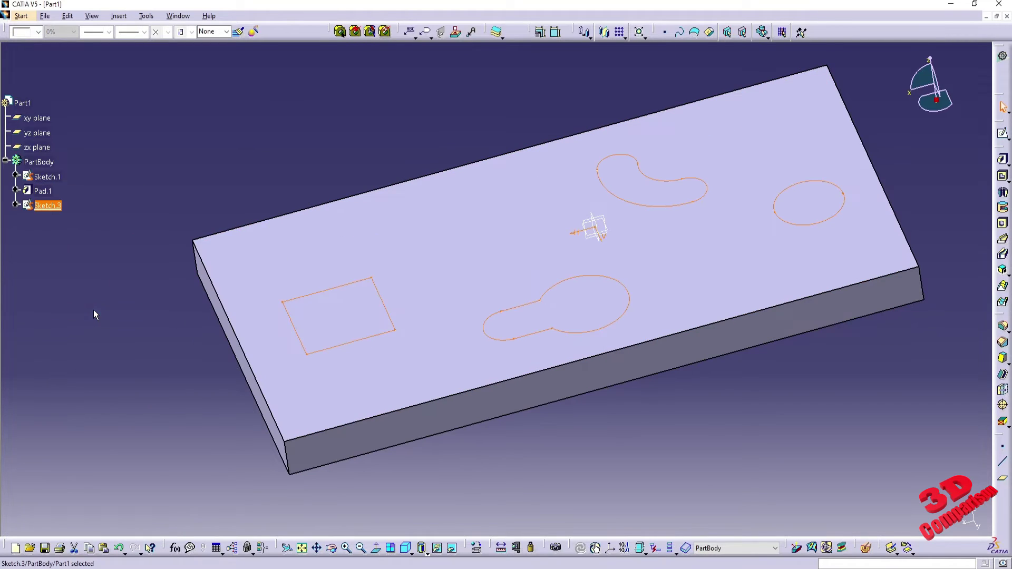
# - Delete the original Sketch.1 from the PartBody and select Pad.1
pyautogui.click(51, 180)
pyautogui.press('Delete')
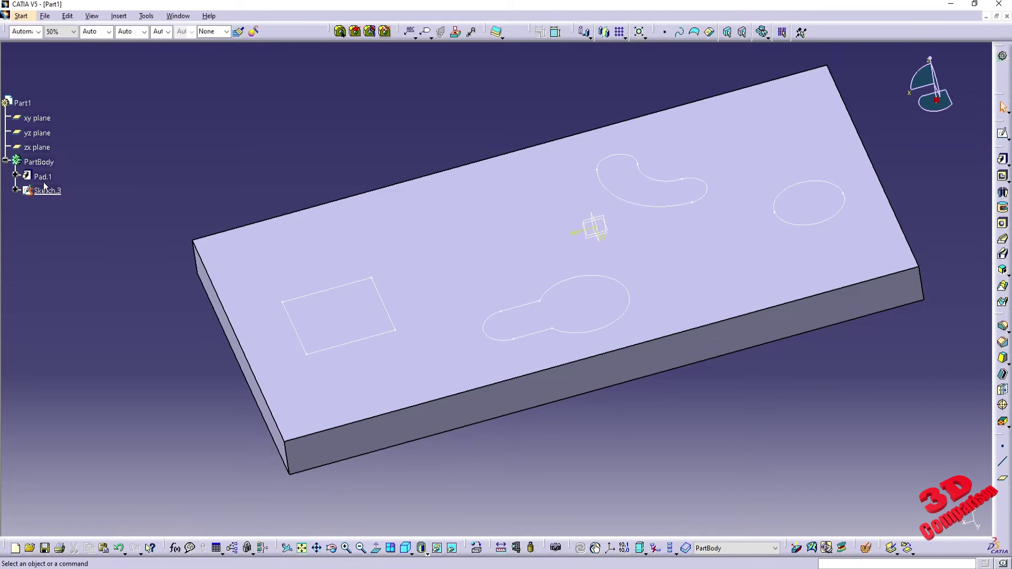
pyautogui.click(49, 178)
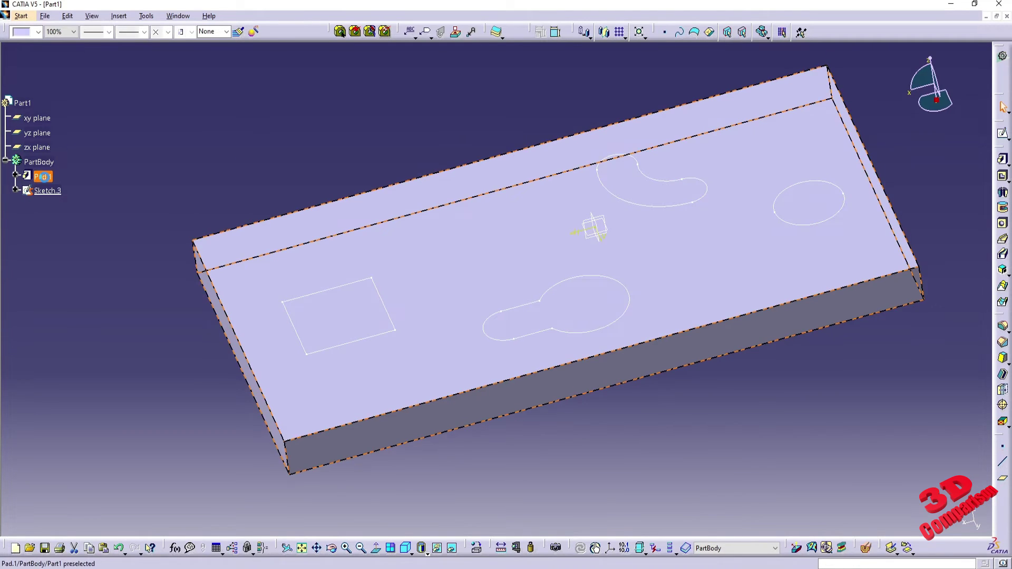
# - Define Pad.1 as the in-work object of the PartBody, and return the in-work definition to Sketch.3
pyautogui.rightClick(46, 178)
pyautogui.click(85, 257)
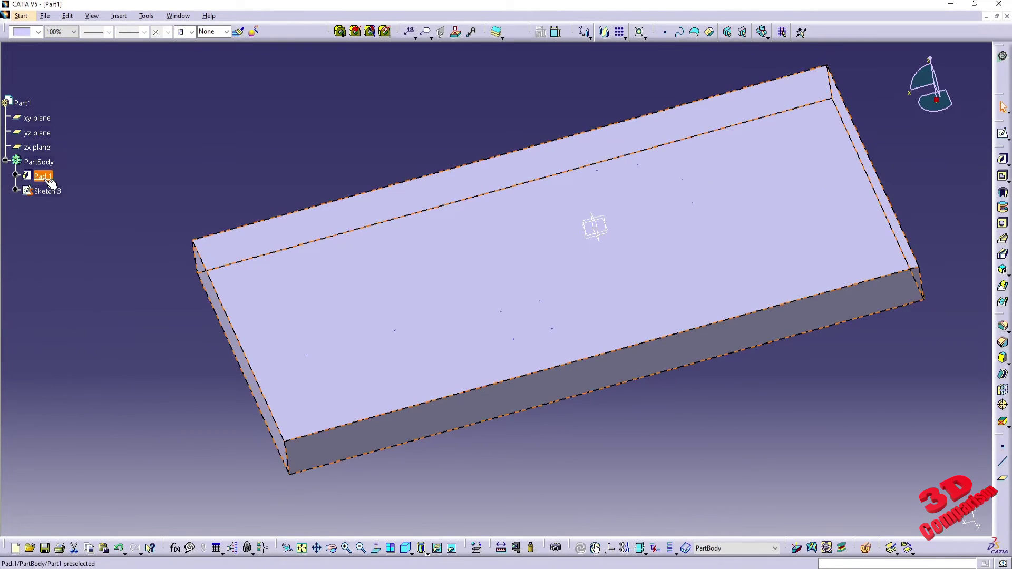
pyautogui.click(255, 178)
pyautogui.rightClick(63, 195)
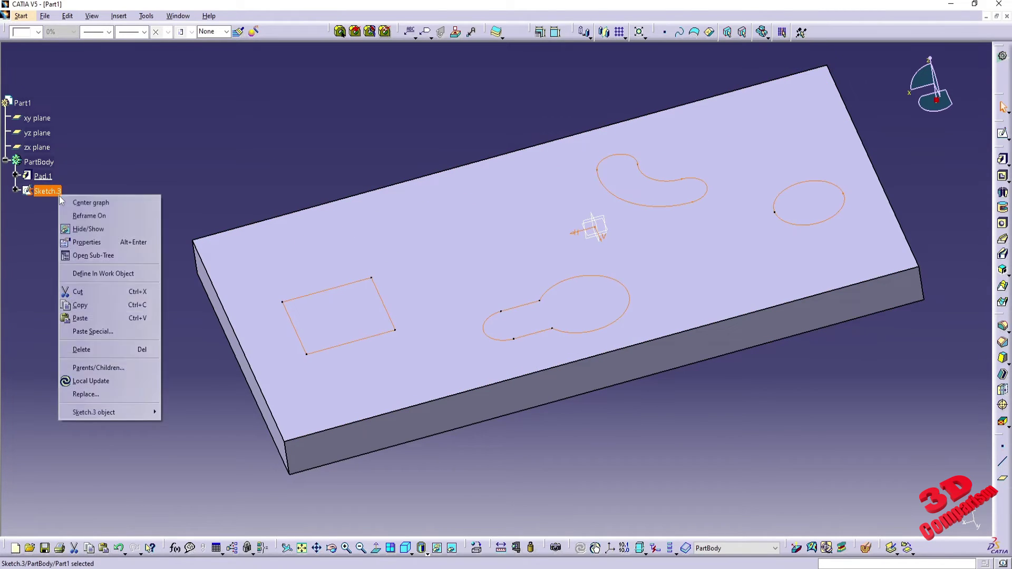
pyautogui.click(89, 273)
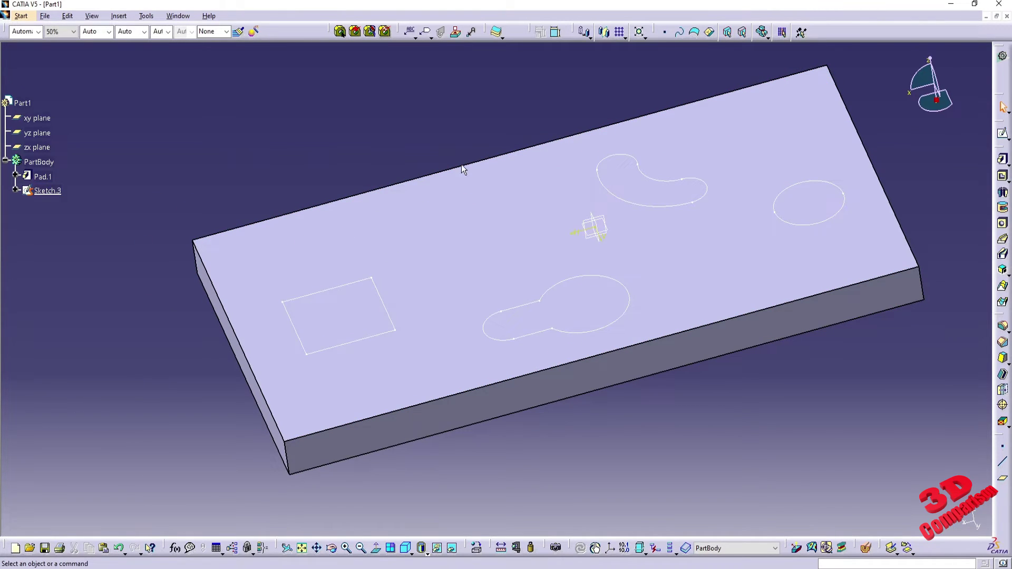
# - Activate Selection Trap above Geometry, trap the rectangle profile on the pad, and clear the selection
pyautogui.click(1005, 110)
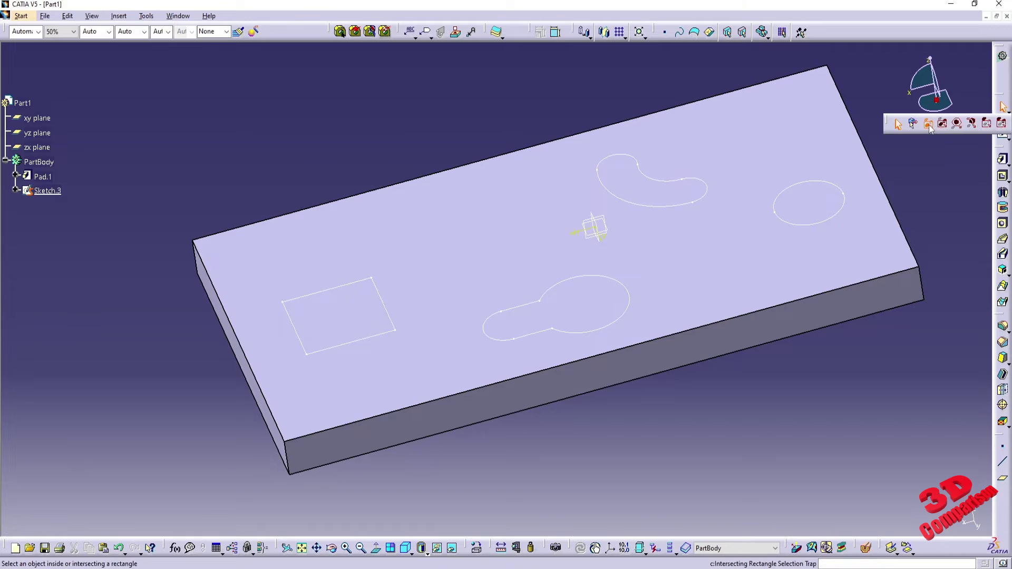
pyautogui.click(914, 124)
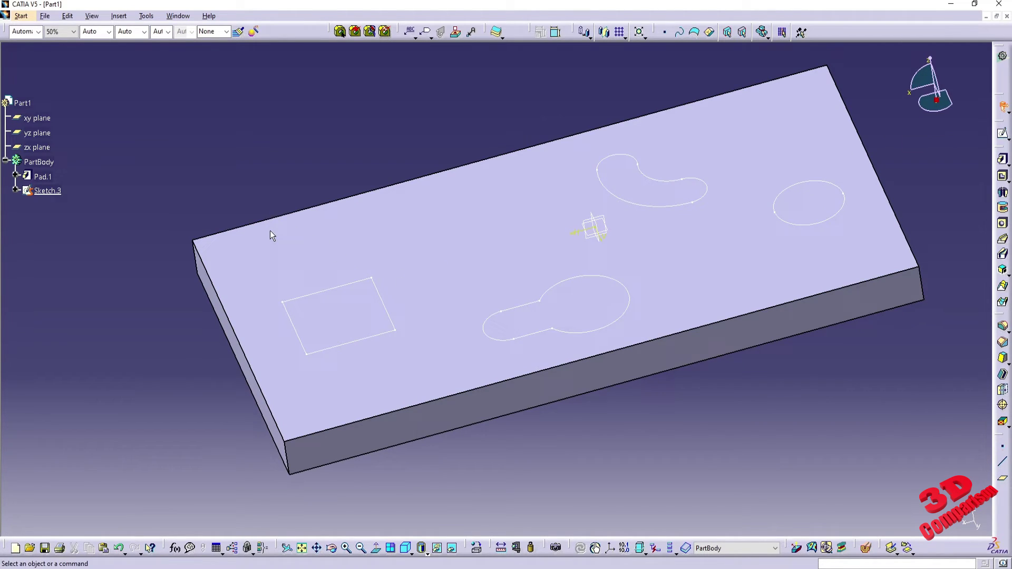
pyautogui.moveTo(270, 238); pyautogui.dragTo(413, 390)
pyautogui.click(144, 248)
pyautogui.click(47, 191)
pyautogui.click(131, 216)
# - Trap the whole part starting outside the pad and again starting on its upper face, clearing each selection
pyautogui.moveTo(249, 109)
pyautogui.mouseDown()
pyautogui.moveTo(847, 384)
pyautogui.moveTo(889, 421)
pyautogui.mouseUp()
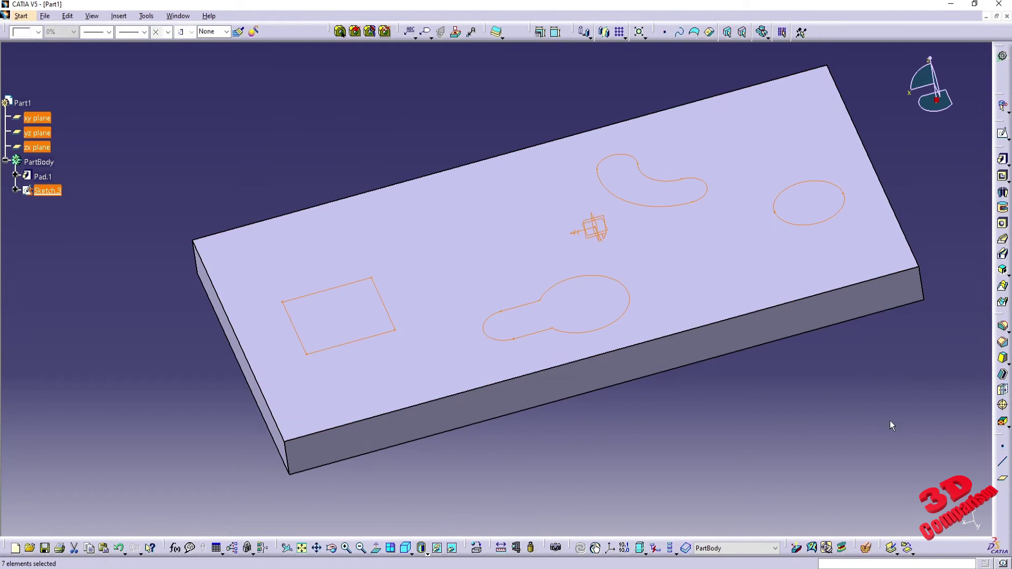
pyautogui.click(763, 400)
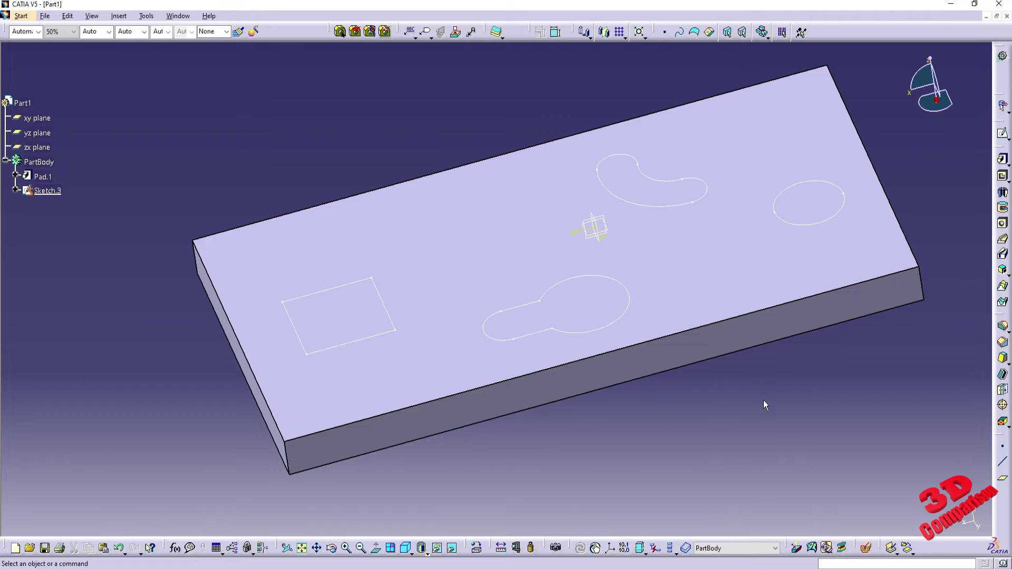
pyautogui.moveTo(763, 400); pyautogui.dragTo(858, 343, button='middle')
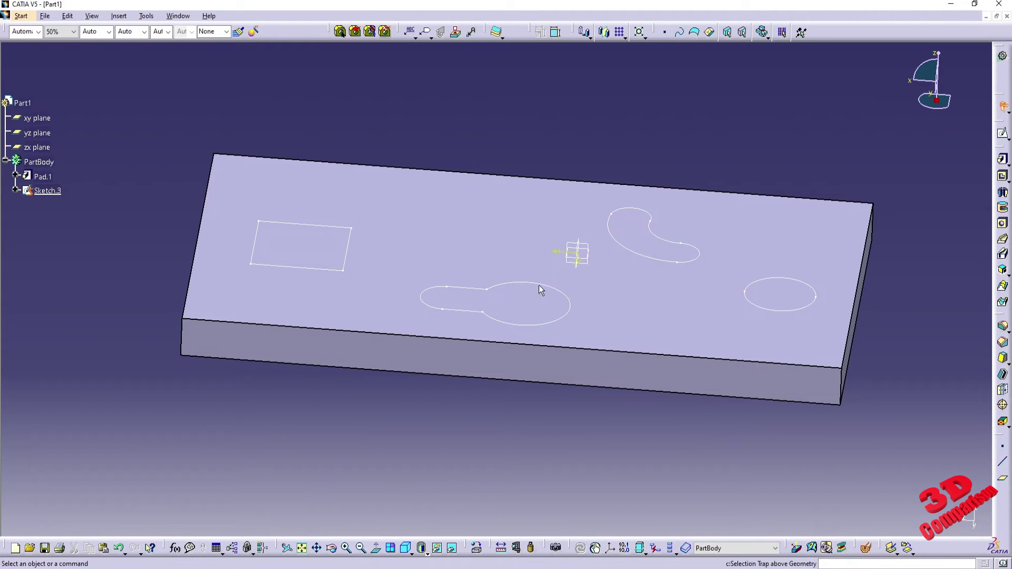
pyautogui.moveTo(538, 286); pyautogui.dragTo(274, 188, button='middle')
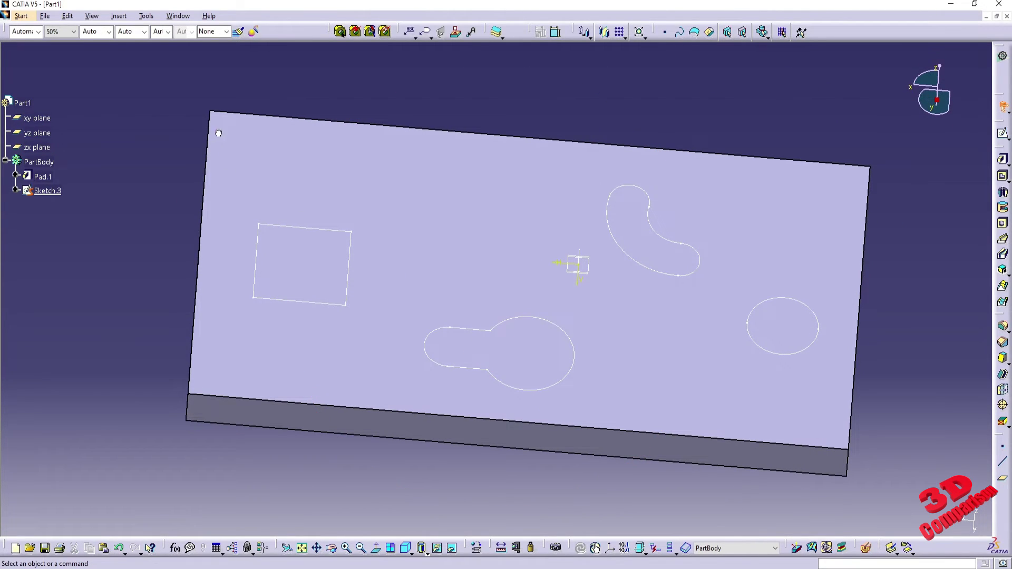
pyautogui.moveTo(217, 131)
pyautogui.mouseDown()
pyautogui.moveTo(469, 300)
pyautogui.moveTo(820, 444)
pyautogui.moveTo(866, 475)
pyautogui.mouseUp()
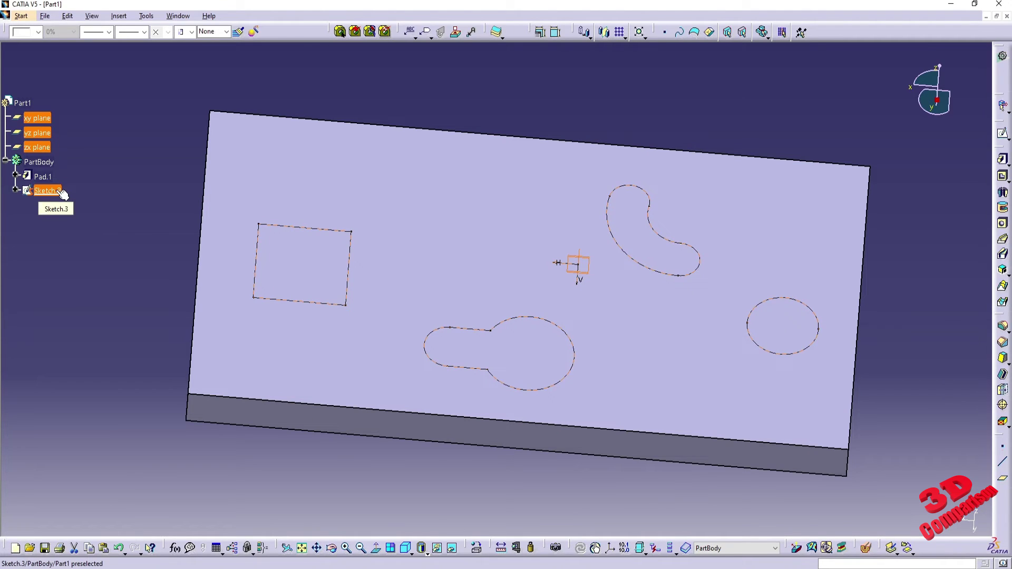
pyautogui.click(153, 174)
# - Draw a selection trap around the rectangle profile and multi-select its four edges one by one
pyautogui.moveTo(159, 176)
pyautogui.mouseDown()
pyautogui.moveTo(373, 299)
pyautogui.moveTo(374, 354)
pyautogui.mouseUp()
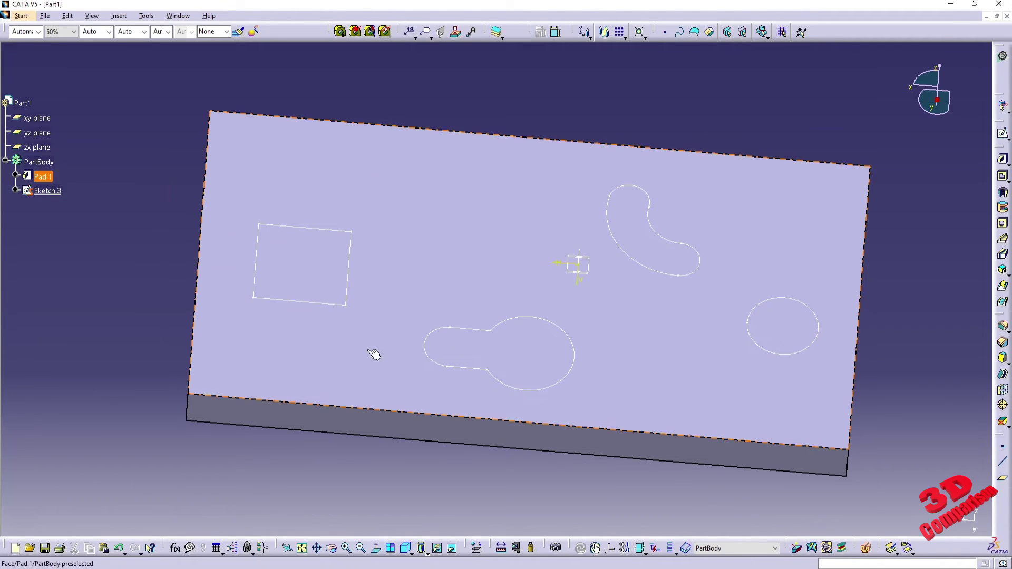
pyautogui.click(349, 255)
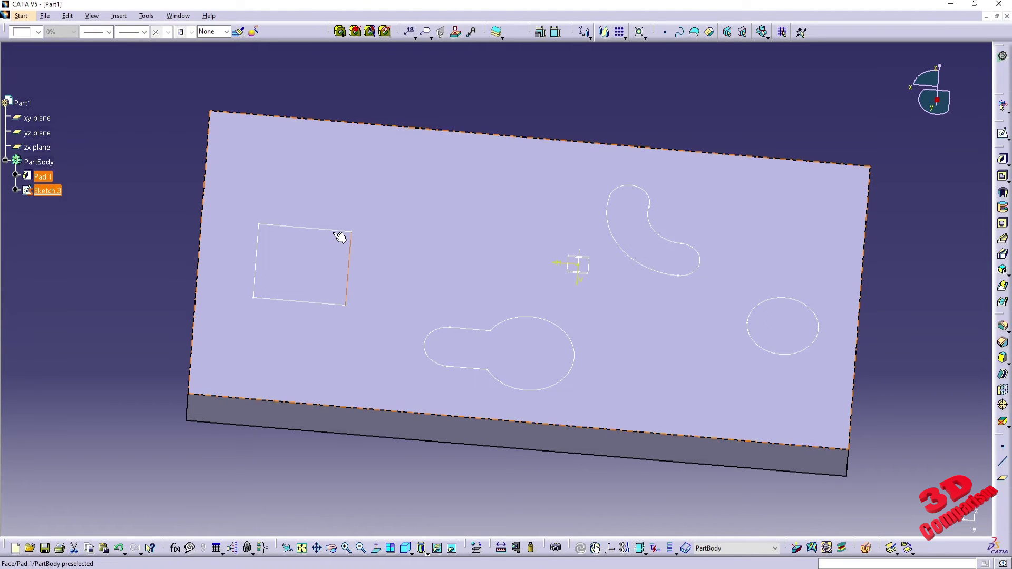
pyautogui.keyDown('ctrl'); pyautogui.click(338, 232); pyautogui.keyUp('ctrl')
pyautogui.keyDown('ctrl'); pyautogui.click(256, 247); pyautogui.keyUp('ctrl')
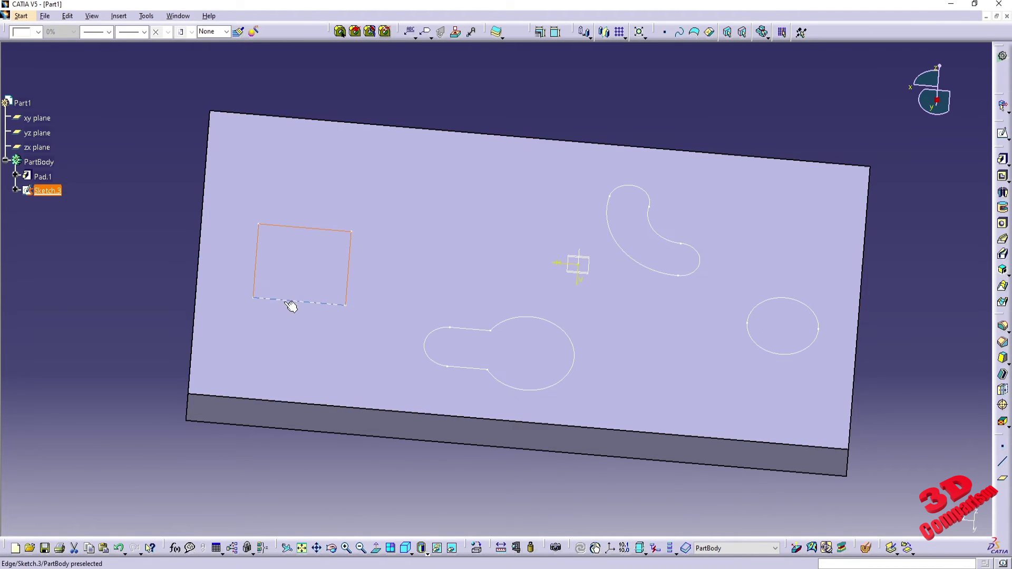
pyautogui.moveTo(413, 313); pyautogui.dragTo(387, 317, button='middle')
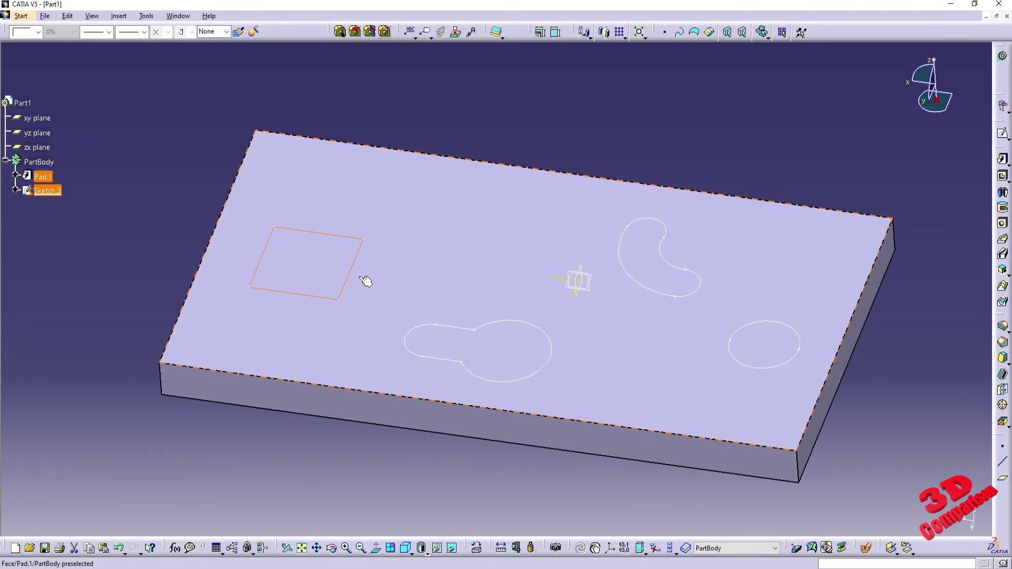
# - Multi-select the two arcs and two lines of the keyhole profile individually, and clear the selection
pyautogui.click(483, 323)
pyautogui.keyDown('ctrl'); pyautogui.click(466, 329); pyautogui.keyUp('ctrl')
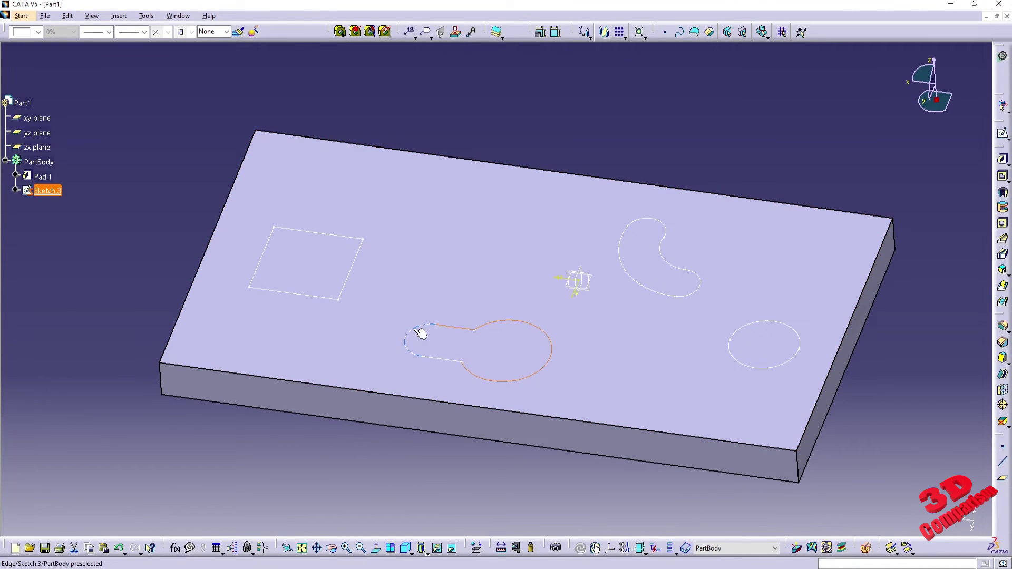
pyautogui.keyDown('ctrl'); pyautogui.click(420, 333); pyautogui.keyUp('ctrl')
pyautogui.keyDown('ctrl'); pyautogui.click(442, 360); pyautogui.keyUp('ctrl')
pyautogui.moveTo(517, 393); pyautogui.dragTo(486, 354, button='middle')
pyautogui.click(497, 438)
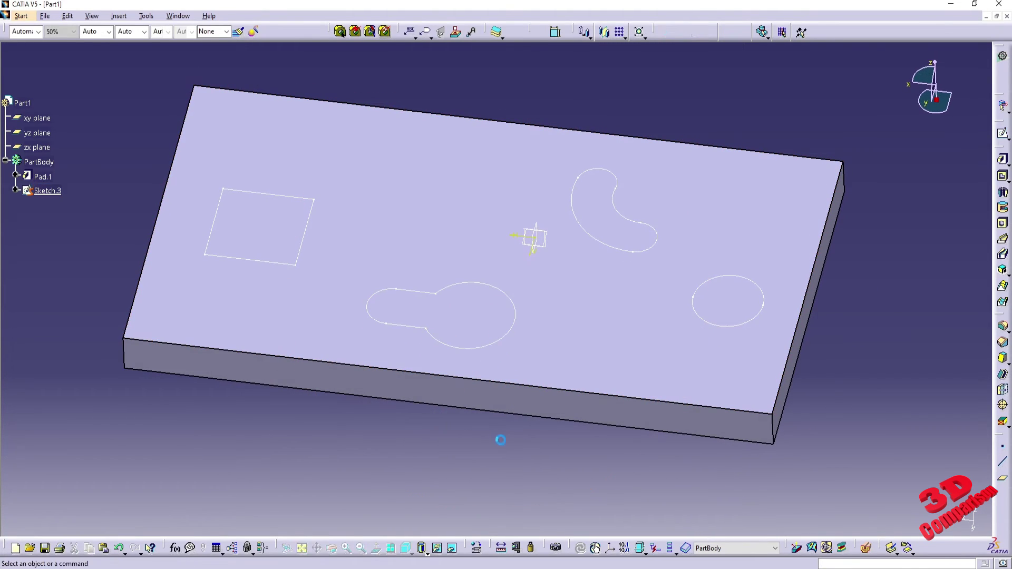
# - Open the set of available selection modes
pyautogui.click(1004, 108)
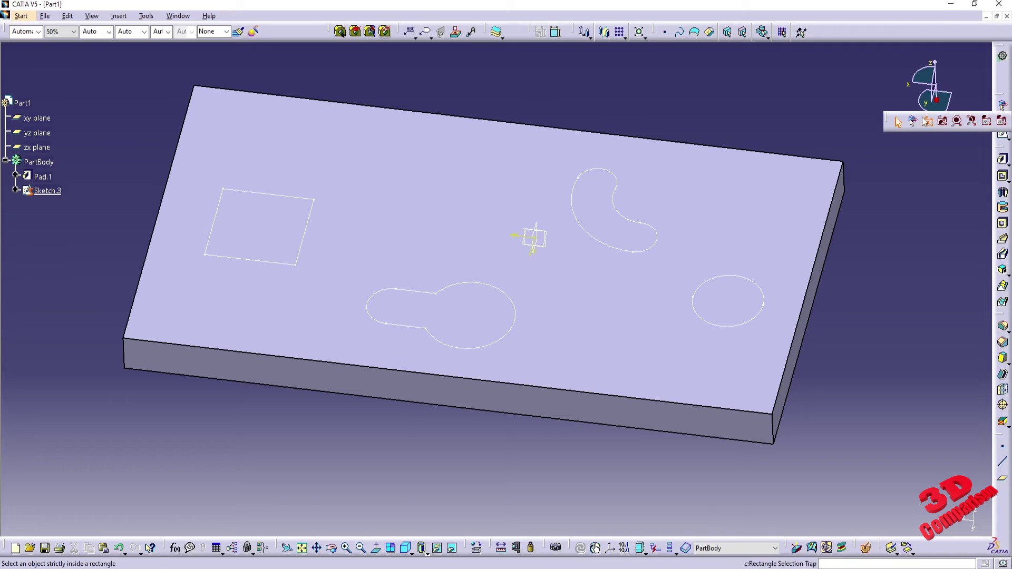